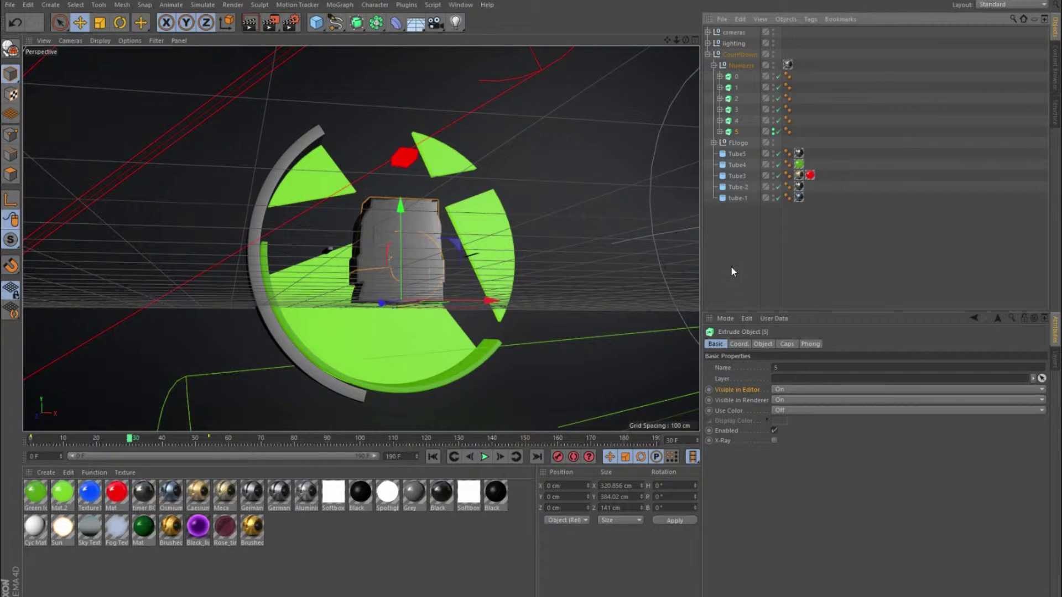
Deselect digit 5 and collapse the Numbers group so only the logo tubes are listed.
{"action": "left_click", "coordinate": [734, 246]}
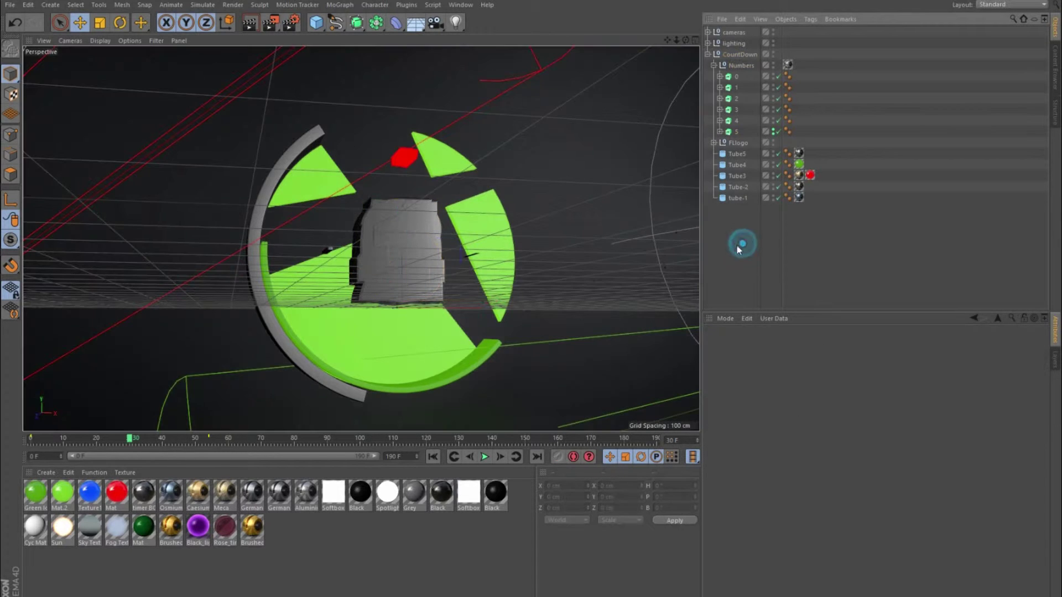
{"action": "left_click", "coordinate": [710, 65]}
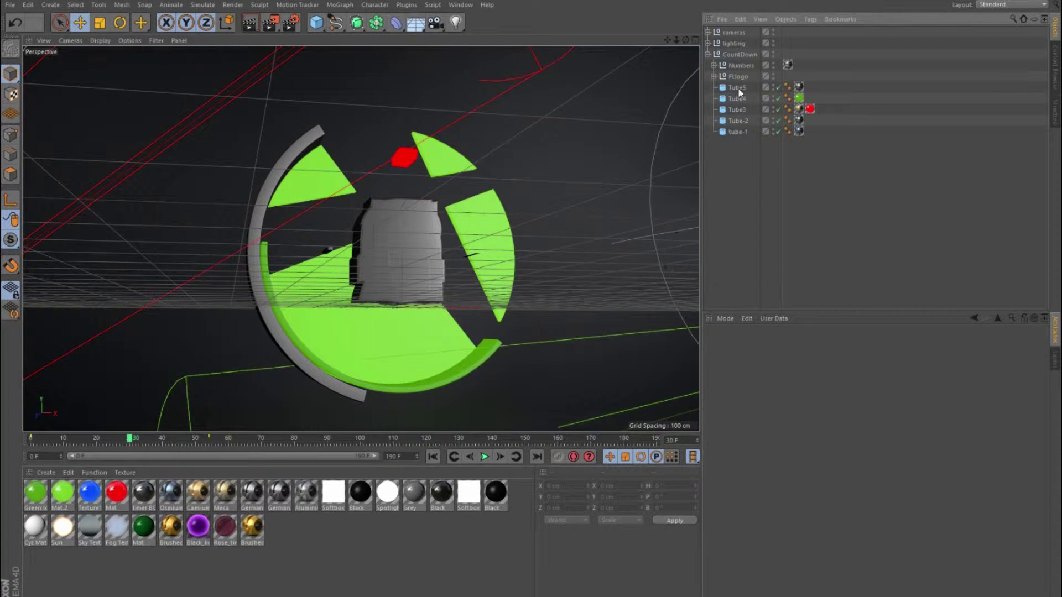
Set Tube5's Slice From angle to 103.784°.
{"action": "left_click", "coordinate": [738, 89]}
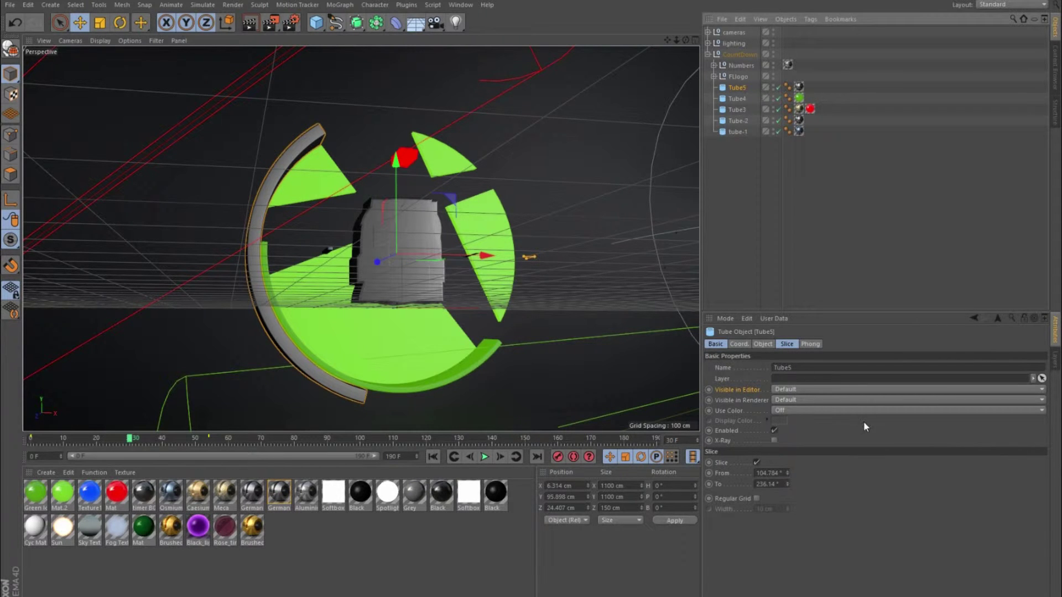
{"action": "left_click_drag", "start_coordinate": [789, 474], "coordinate": [787, 499]}
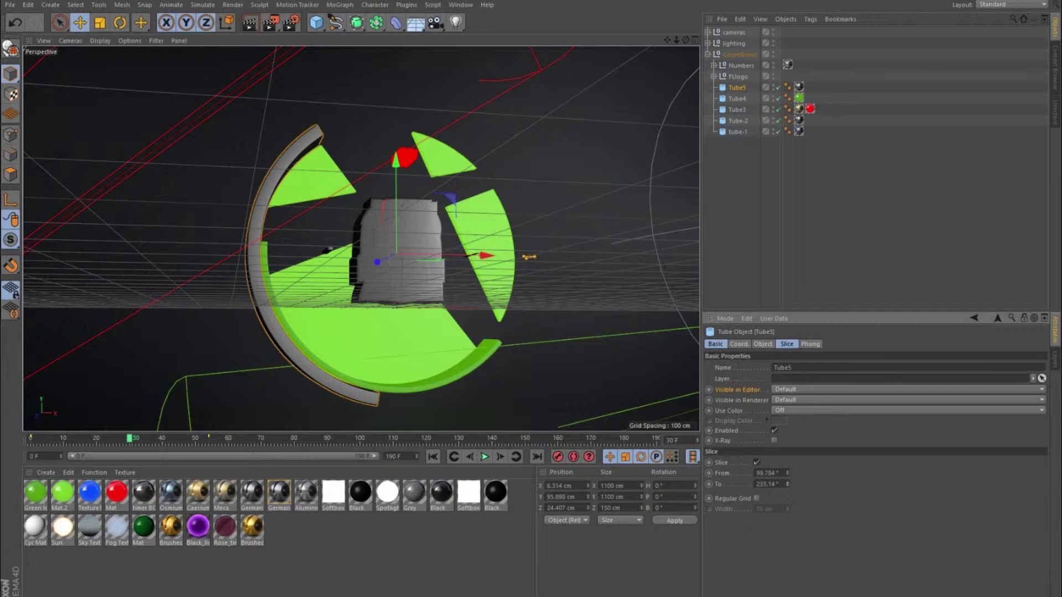
{"action": "left_click", "coordinate": [792, 473]}
{"action": "left_click_drag", "start_coordinate": [789, 474], "coordinate": [790, 479]}
{"action": "left_click", "coordinate": [763, 473]}
Inspect Tube4's slice, then expand the Numbers group again.
{"action": "left_click", "coordinate": [731, 89]}
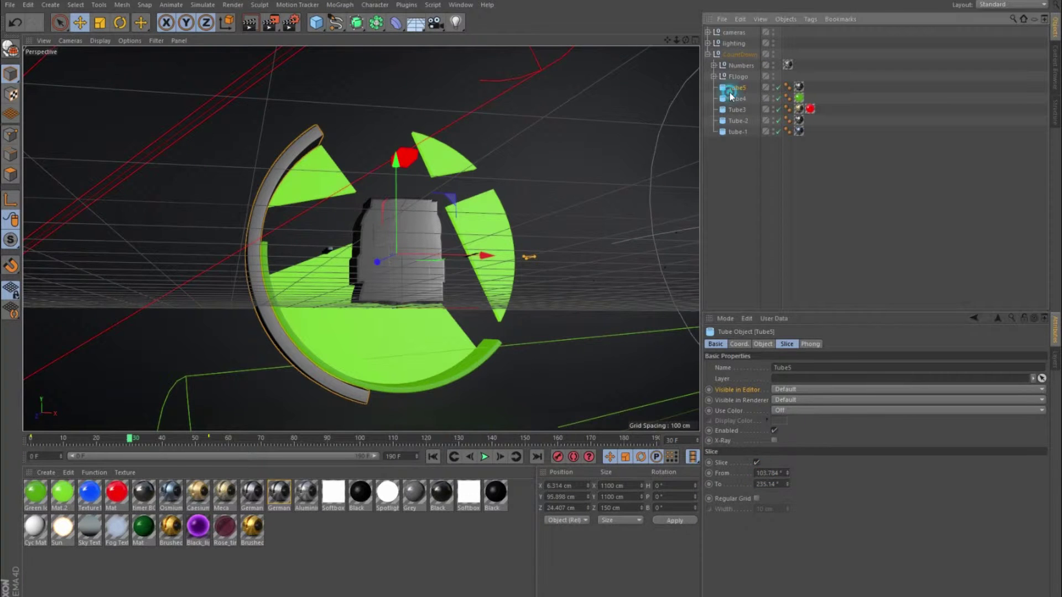
{"action": "left_click", "coordinate": [734, 99]}
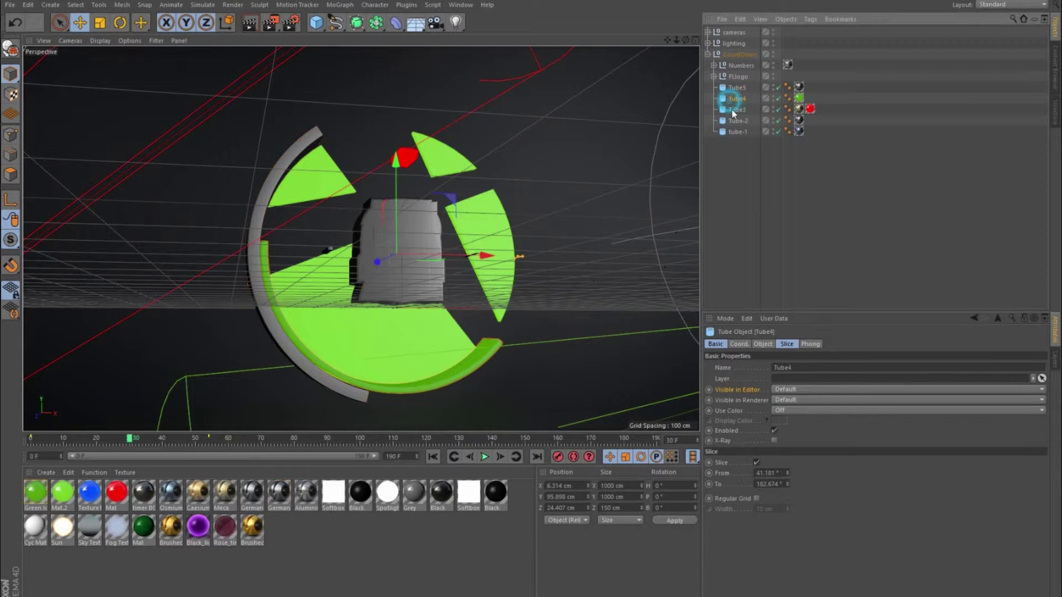
{"action": "left_click", "coordinate": [713, 65]}
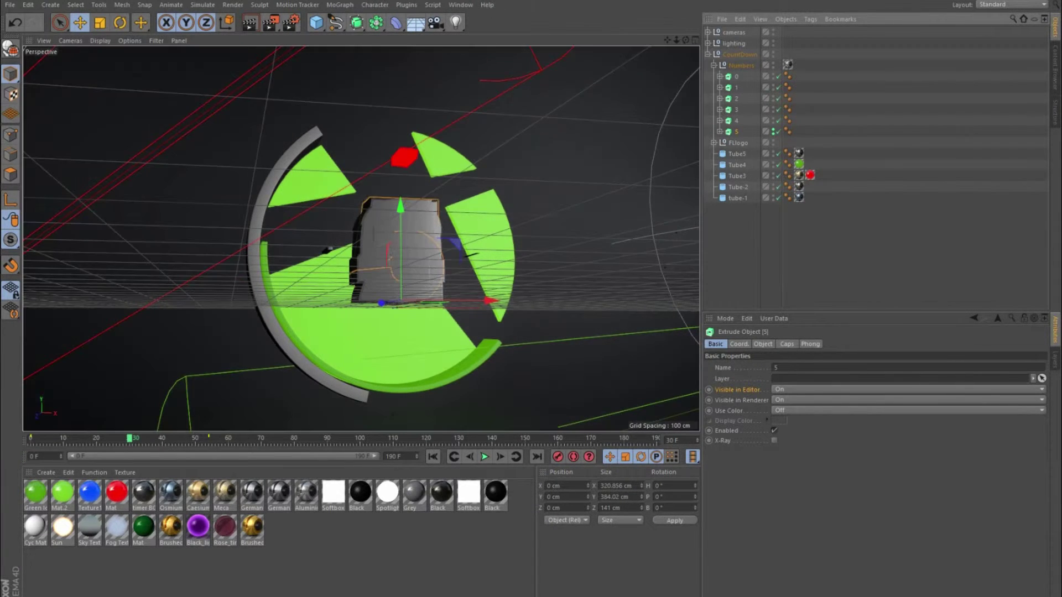
Select digit 5 among the numbers and move the playhead back to frame 0.
{"action": "left_click", "coordinate": [731, 119]}
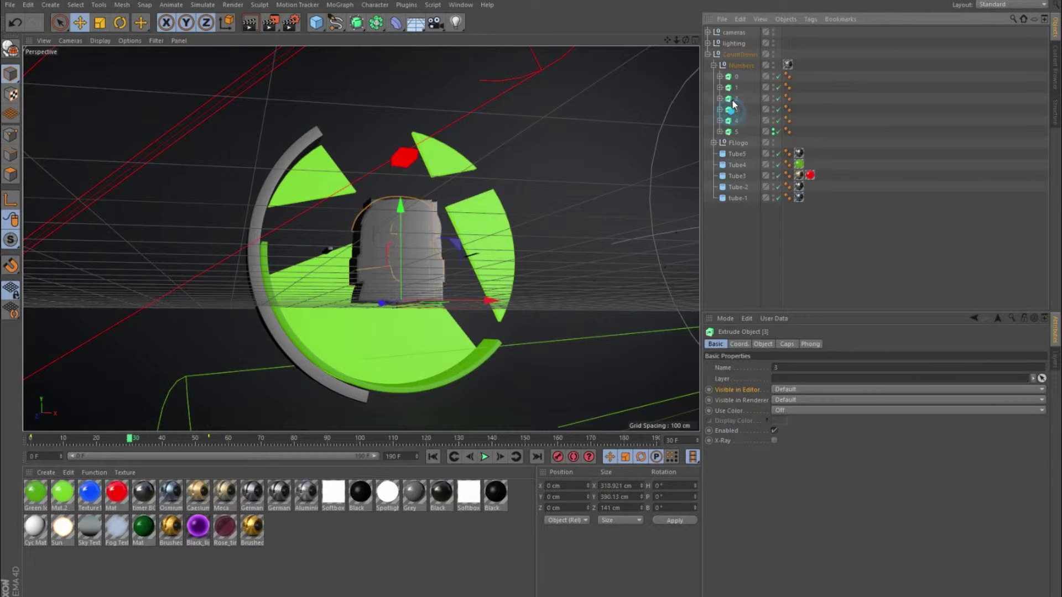
{"action": "left_click", "coordinate": [732, 76]}
{"action": "left_click", "coordinate": [731, 131]}
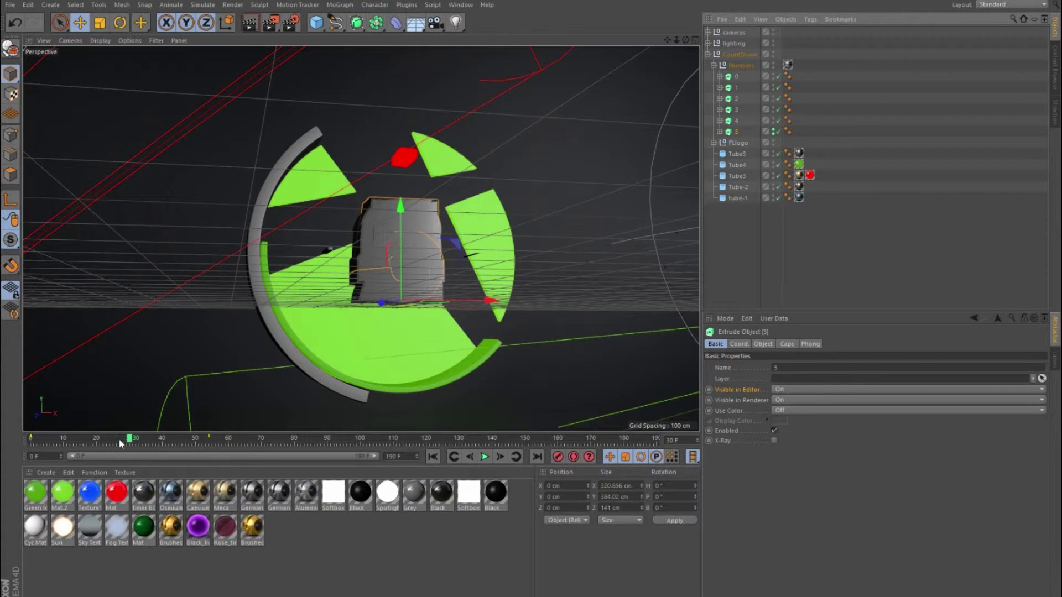
{"action": "left_click_drag", "start_coordinate": [134, 438], "coordinate": [14, 443]}
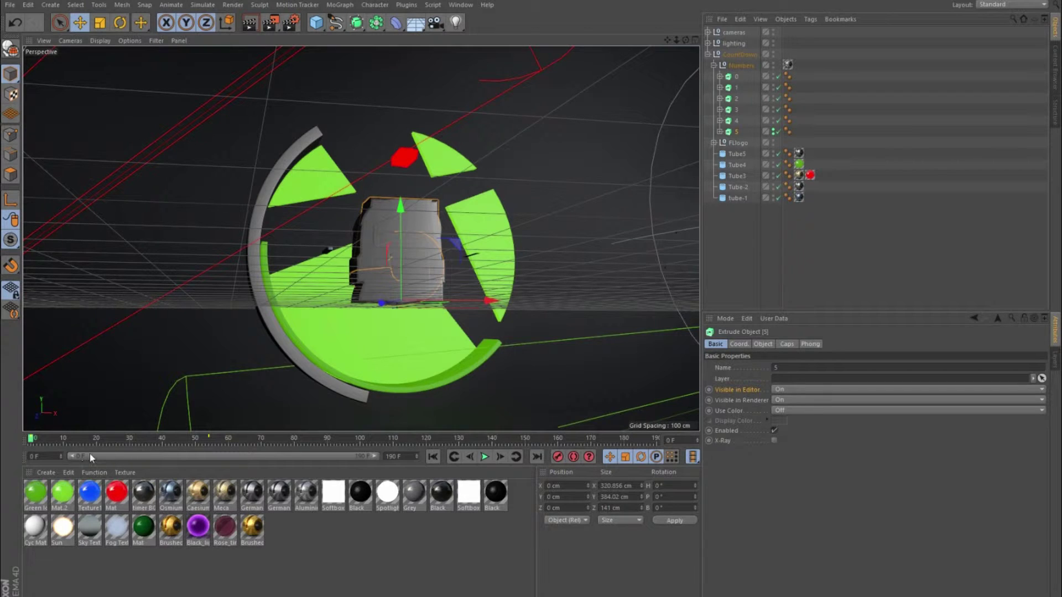
{"action": "left_click", "coordinate": [728, 132]}
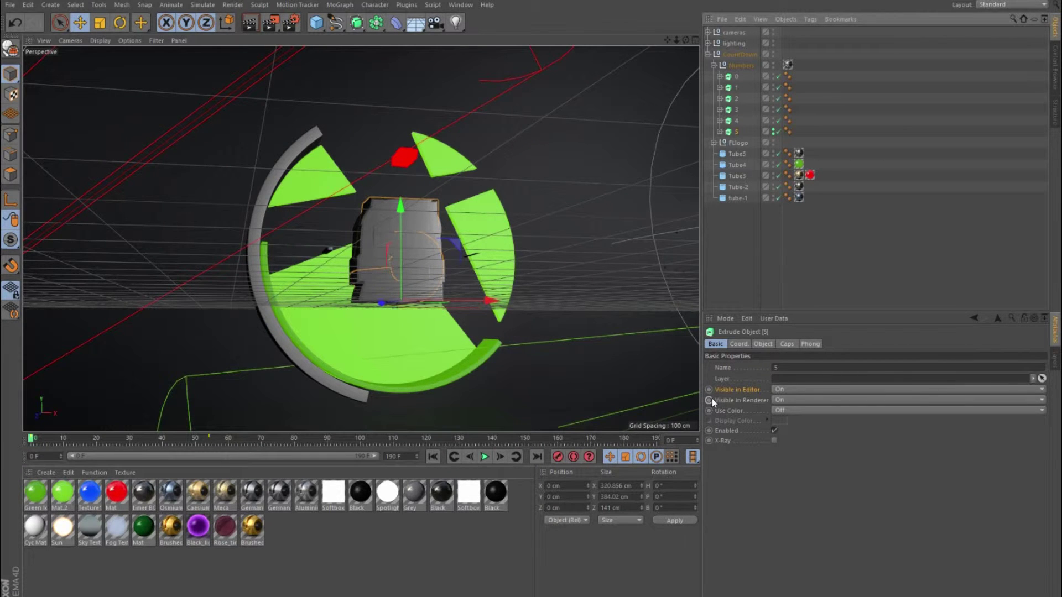
Keyframe digit 5's editor and render visibility at frame 0, then move to frame 30.
{"action": "left_click", "coordinate": [709, 400], "text": "ctrl"}
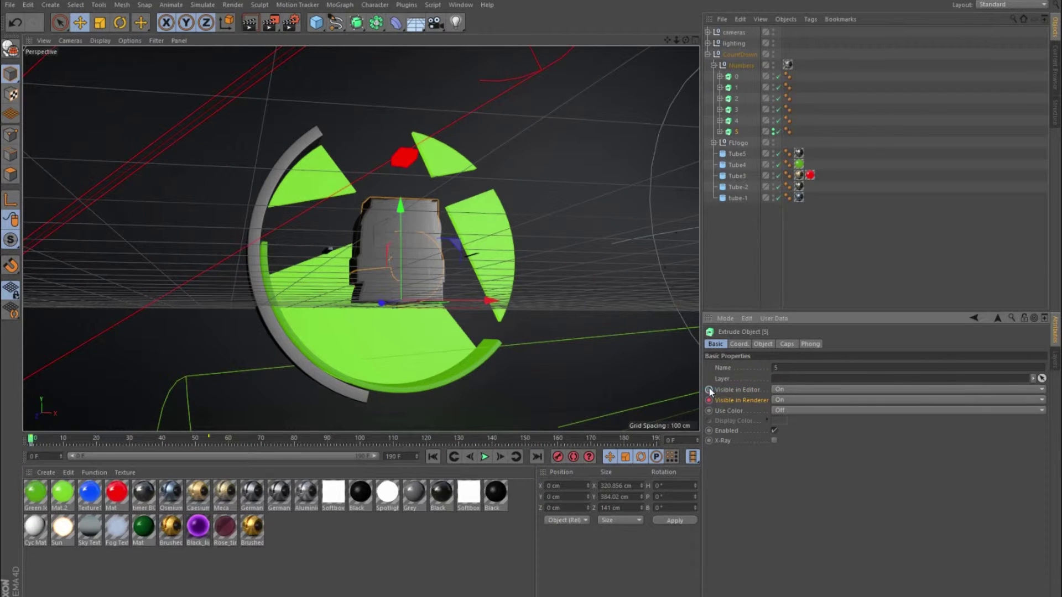
{"action": "left_click", "coordinate": [709, 389], "text": "ctrl"}
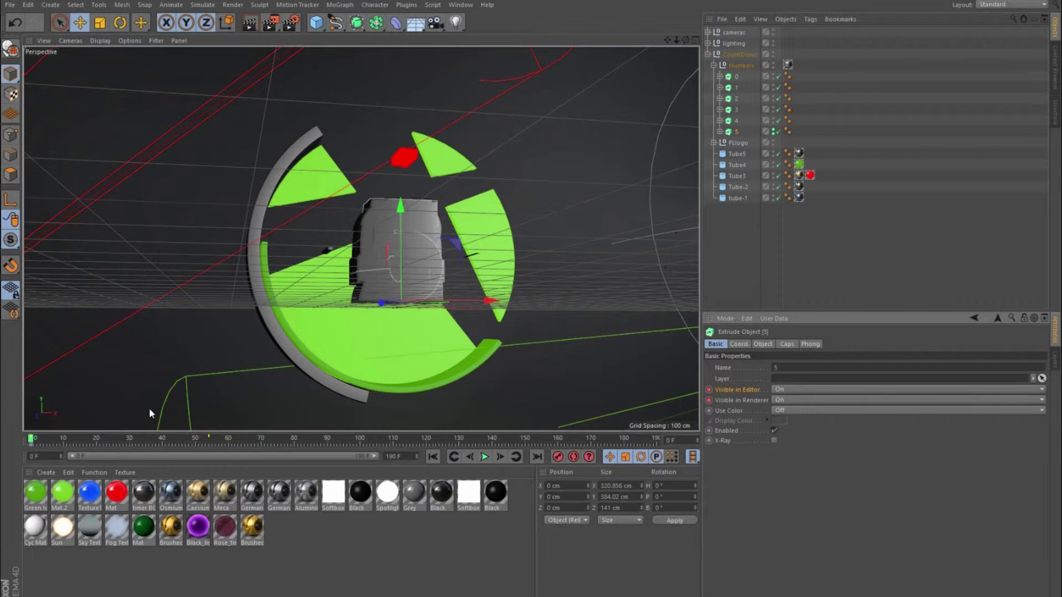
{"action": "left_click_drag", "start_coordinate": [64, 441], "coordinate": [99, 442]}
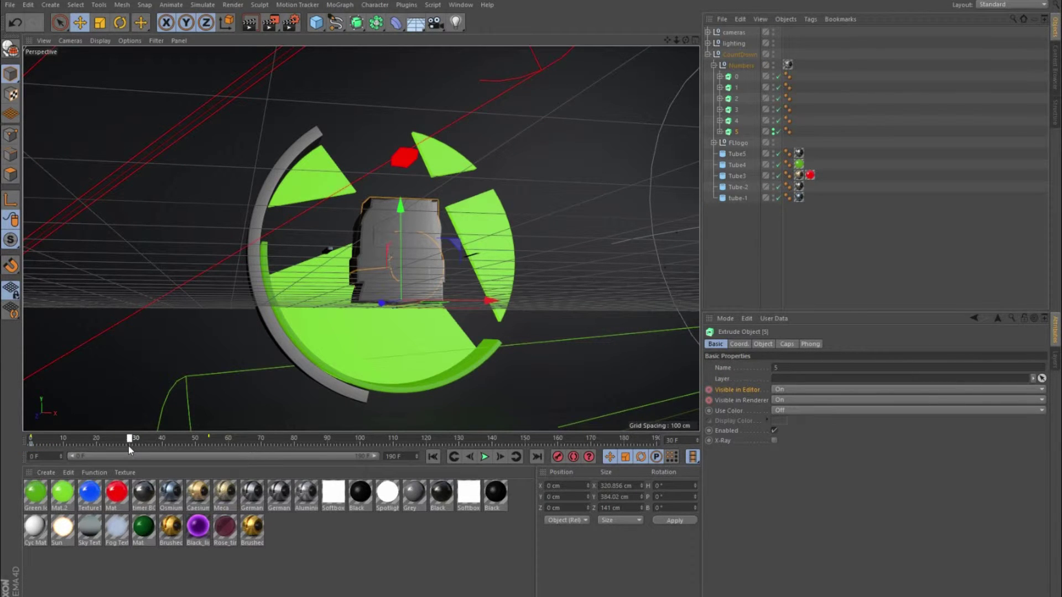
{"action": "left_click_drag", "start_coordinate": [129, 446], "coordinate": [128, 446]}
At frame 30, set digit 5 Off in editor and render, keyframe both, and scrub to verify.
{"action": "left_click", "coordinate": [782, 389]}
{"action": "left_click", "coordinate": [794, 424]}
{"action": "left_click", "coordinate": [792, 401]}
{"action": "left_click", "coordinate": [796, 431]}
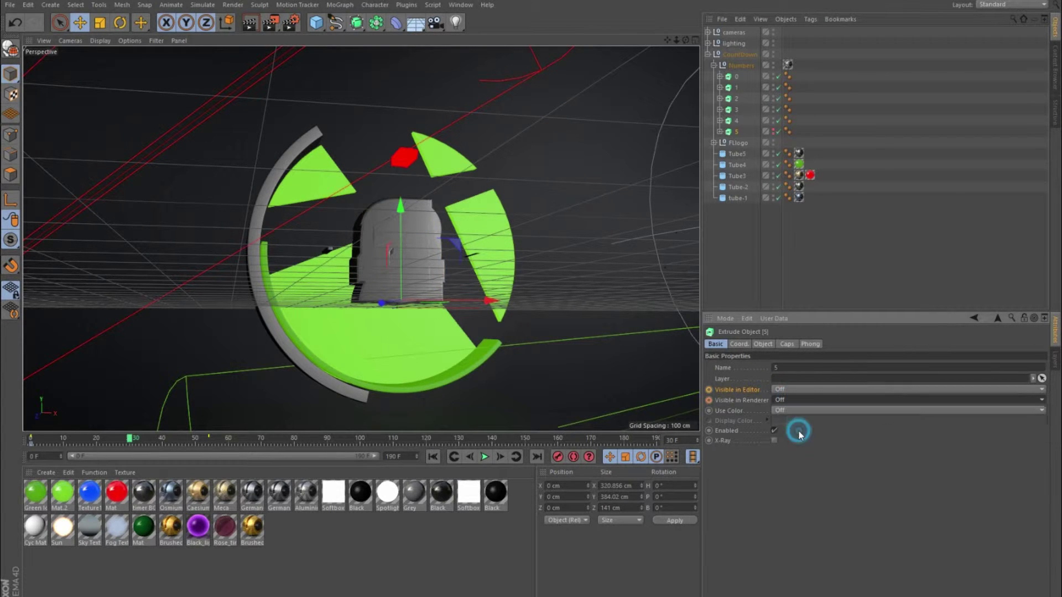
{"action": "left_click", "coordinate": [709, 389], "text": "ctrl"}
{"action": "left_click", "coordinate": [709, 400], "text": "ctrl"}
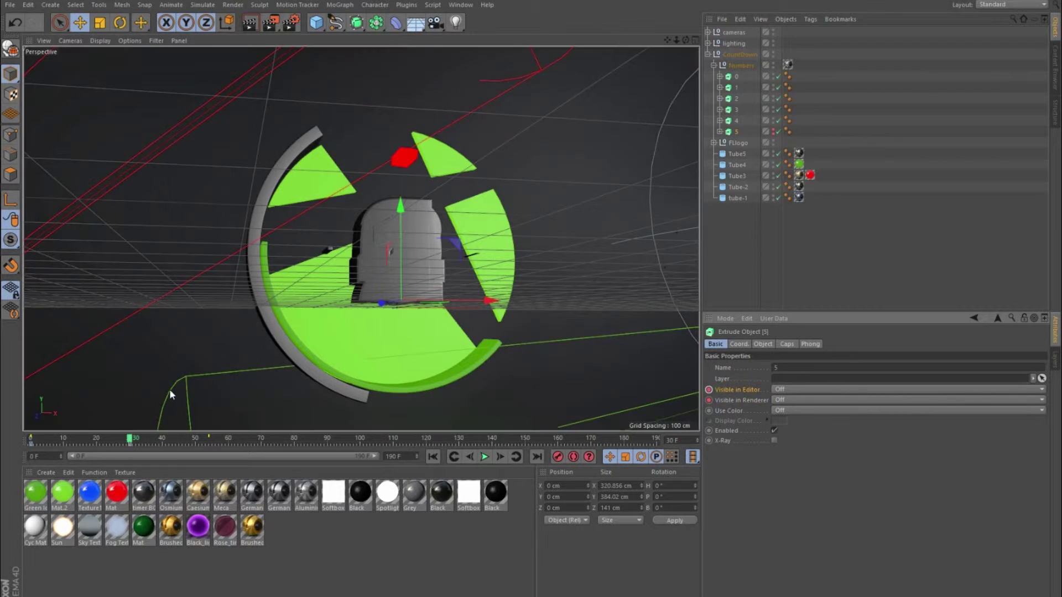
{"action": "mouse_move", "coordinate": [132, 442]}
{"action": "left_mouse_down"}
{"action": "mouse_move", "coordinate": [25, 443]}
{"action": "mouse_move", "coordinate": [127, 444]}
{"action": "left_mouse_up"}
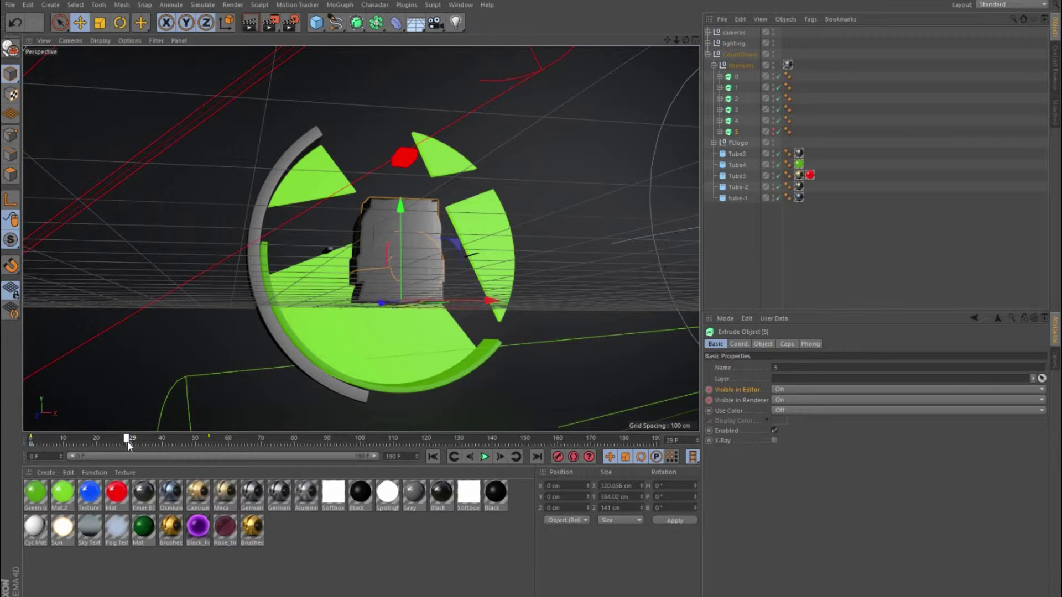
{"action": "left_click_drag", "start_coordinate": [128, 443], "coordinate": [128, 442]}
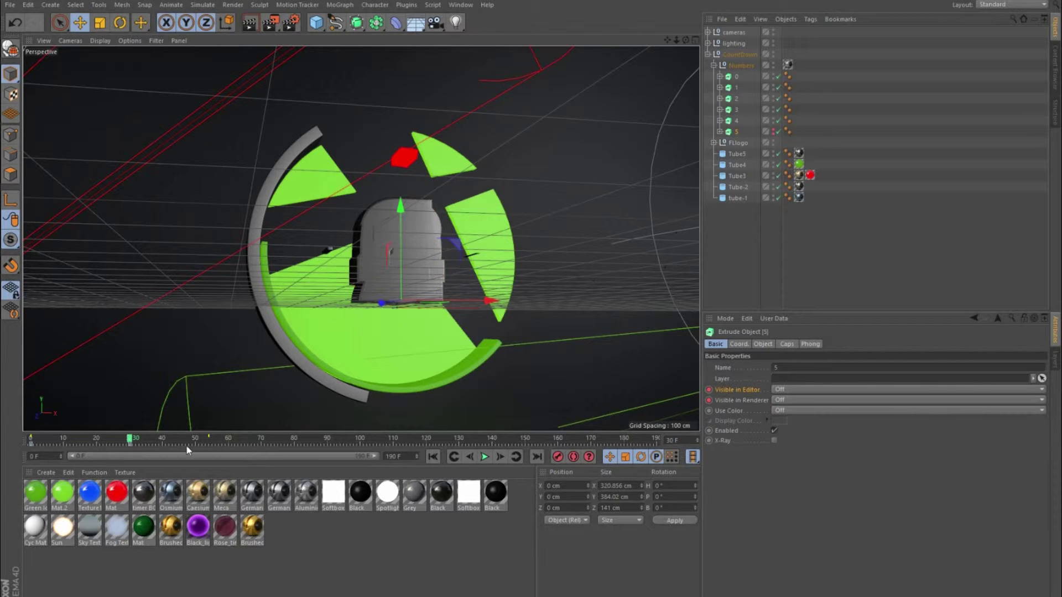
Select digit 4, set it visible in editor and render, and keyframe both at frame 30.
{"action": "left_click", "coordinate": [729, 121]}
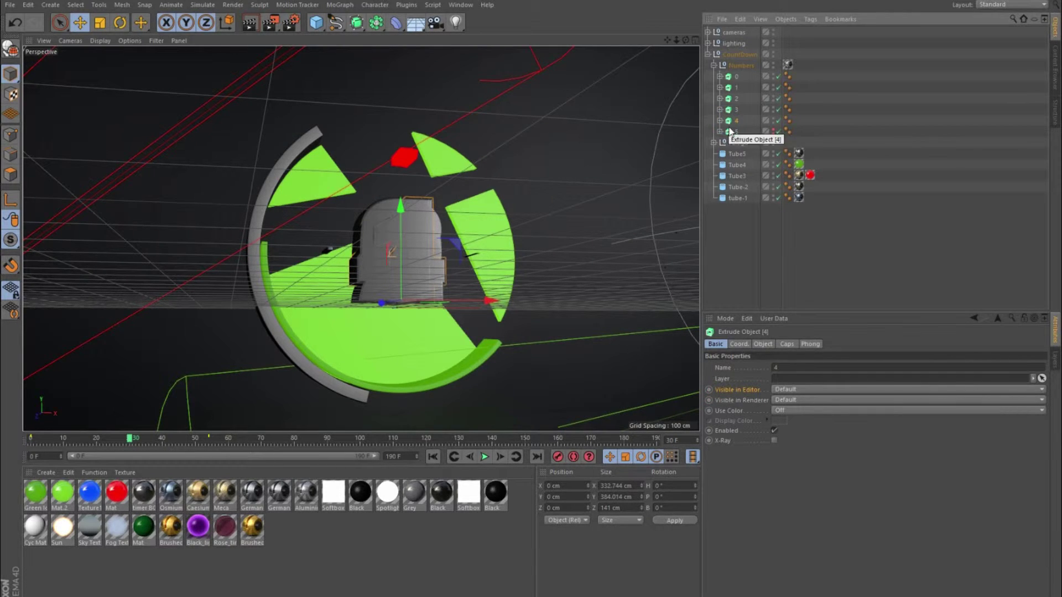
{"action": "left_click", "coordinate": [357, 369]}
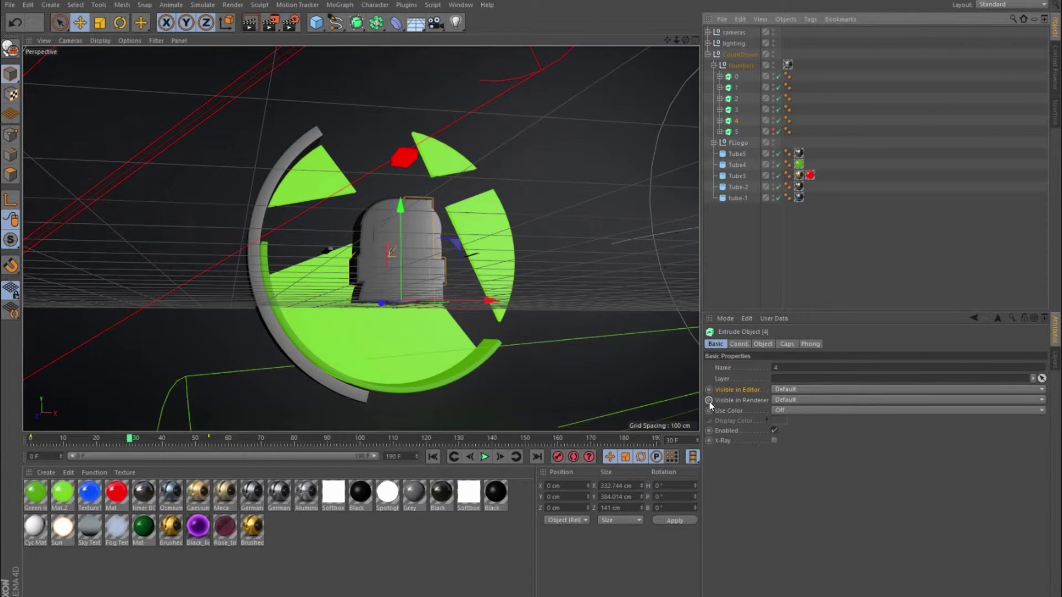
{"action": "left_click", "coordinate": [790, 410]}
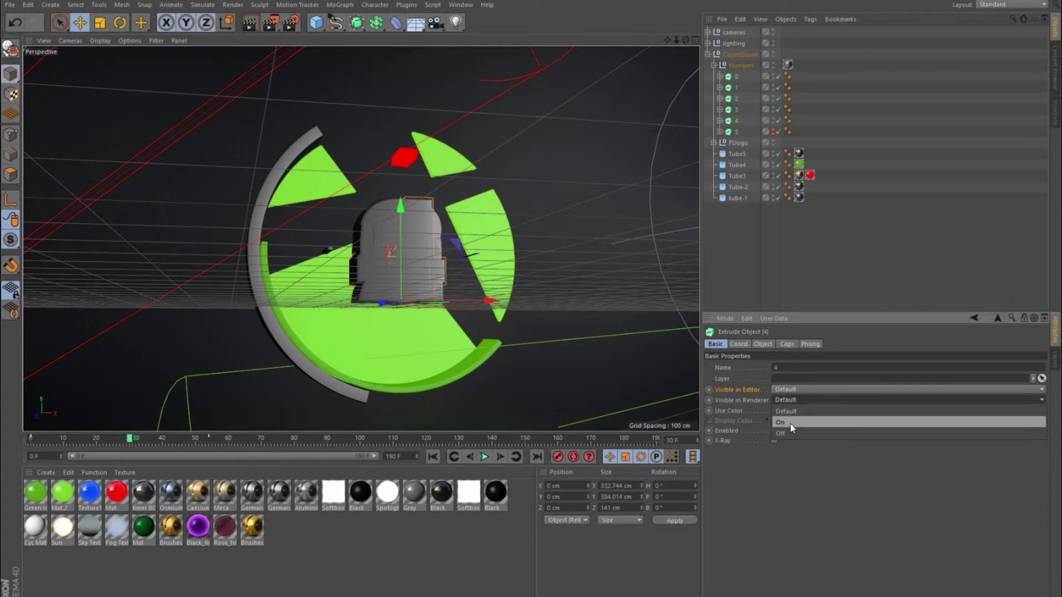
{"action": "left_click", "coordinate": [791, 428]}
{"action": "left_click", "coordinate": [788, 392]}
{"action": "left_click", "coordinate": [792, 419]}
{"action": "left_click", "coordinate": [790, 390]}
{"action": "left_click", "coordinate": [790, 394]}
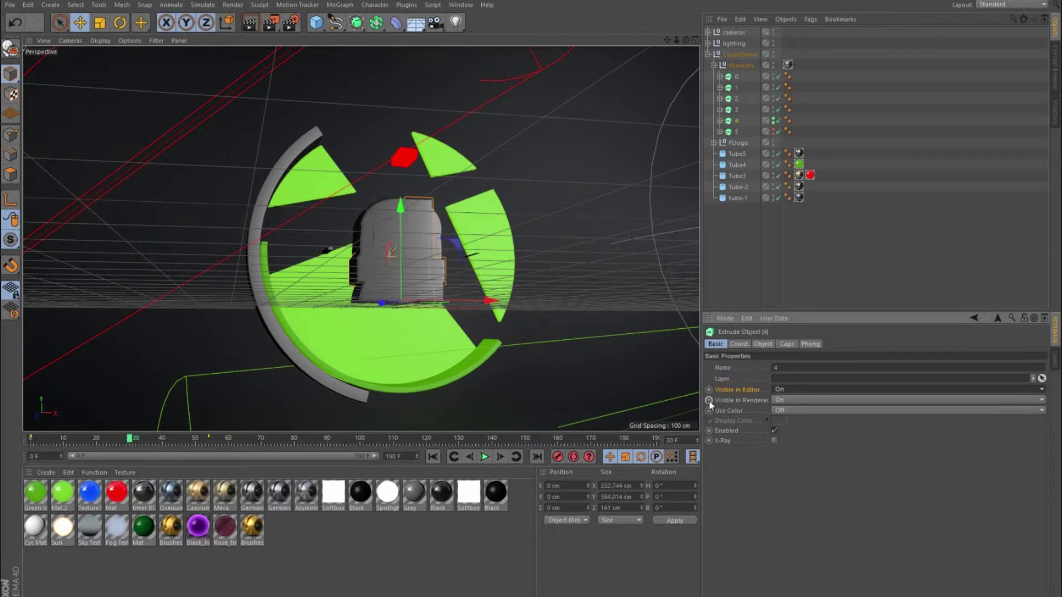
{"action": "left_click", "coordinate": [709, 401], "text": "ctrl"}
{"action": "left_click", "coordinate": [710, 390], "text": "ctrl"}
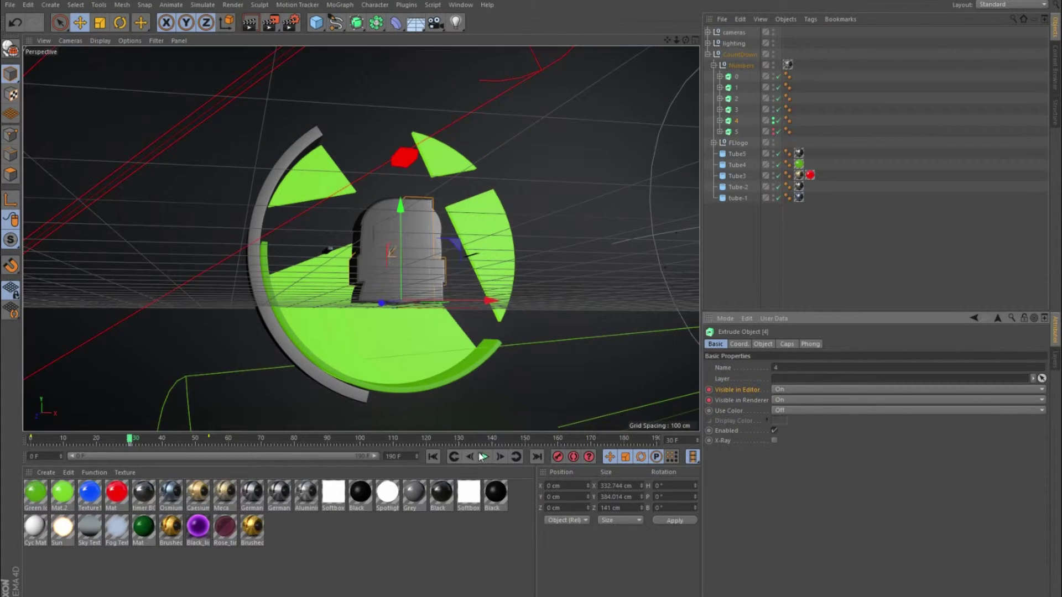
At frame 29, set digit 4 Off in editor and render and keyframe both.
{"action": "left_click", "coordinate": [473, 458]}
{"action": "left_click", "coordinate": [837, 390]}
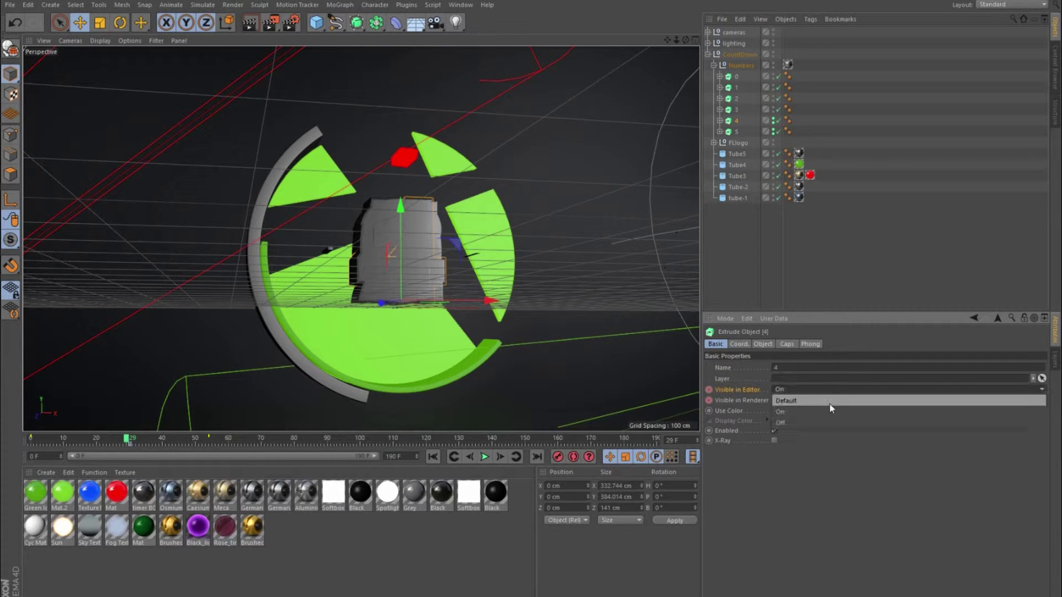
{"action": "left_click", "coordinate": [819, 422]}
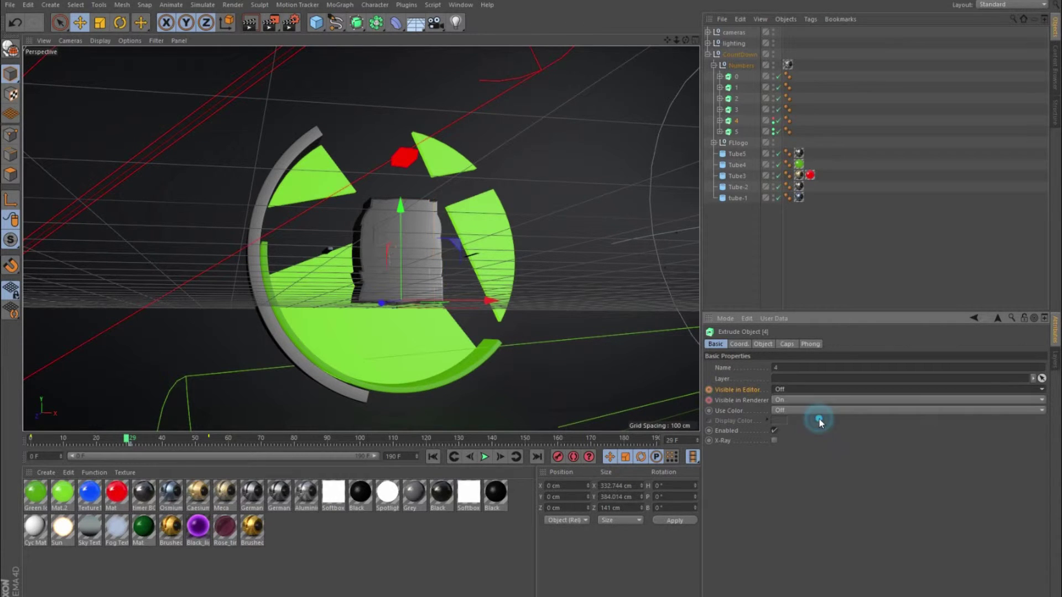
{"action": "left_click", "coordinate": [815, 400]}
{"action": "left_click", "coordinate": [811, 430]}
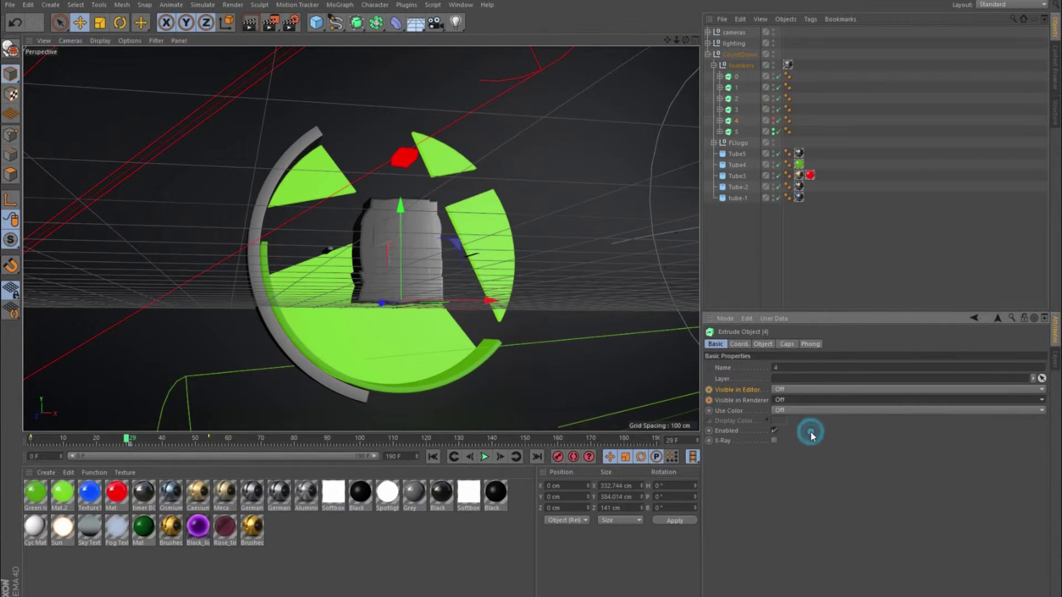
{"action": "left_click", "coordinate": [709, 400]}
{"action": "left_click", "coordinate": [709, 389]}
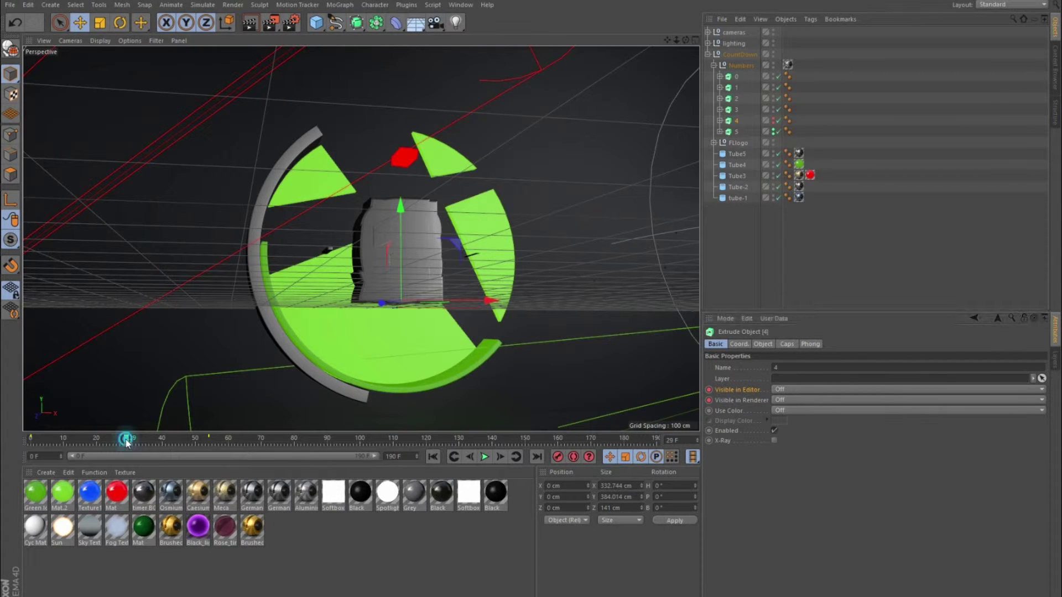
At frame 60, set digit 4 Off in editor and render and keyframe both.
{"action": "mouse_move", "coordinate": [126, 438]}
{"action": "left_mouse_down"}
{"action": "mouse_move", "coordinate": [28, 445]}
{"action": "mouse_move", "coordinate": [128, 443]}
{"action": "left_mouse_up"}
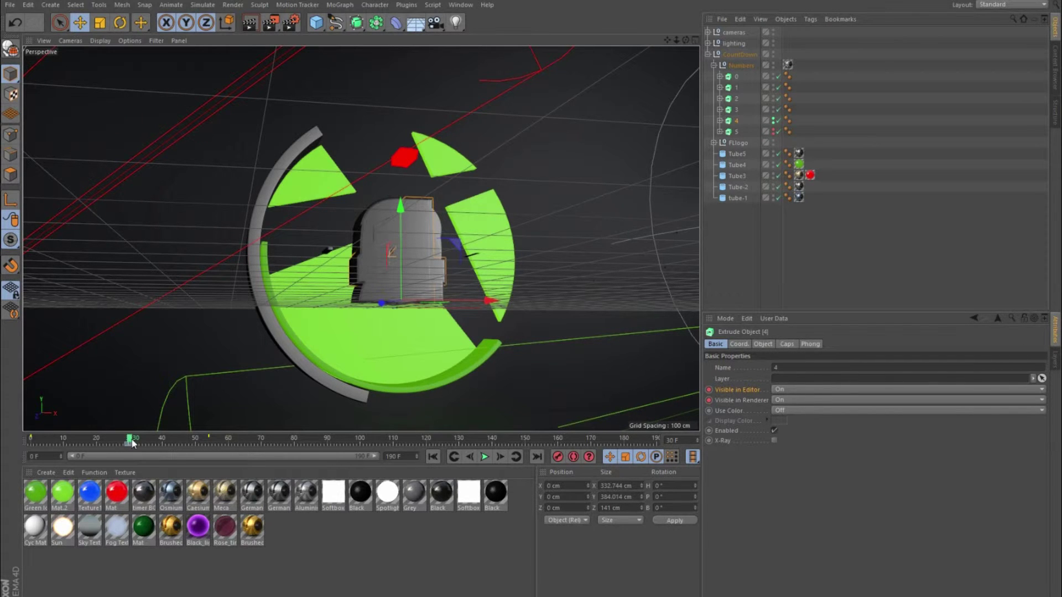
{"action": "left_click", "coordinate": [131, 439]}
{"action": "left_click_drag", "start_coordinate": [130, 439], "coordinate": [232, 450]}
{"action": "left_click", "coordinate": [781, 390]}
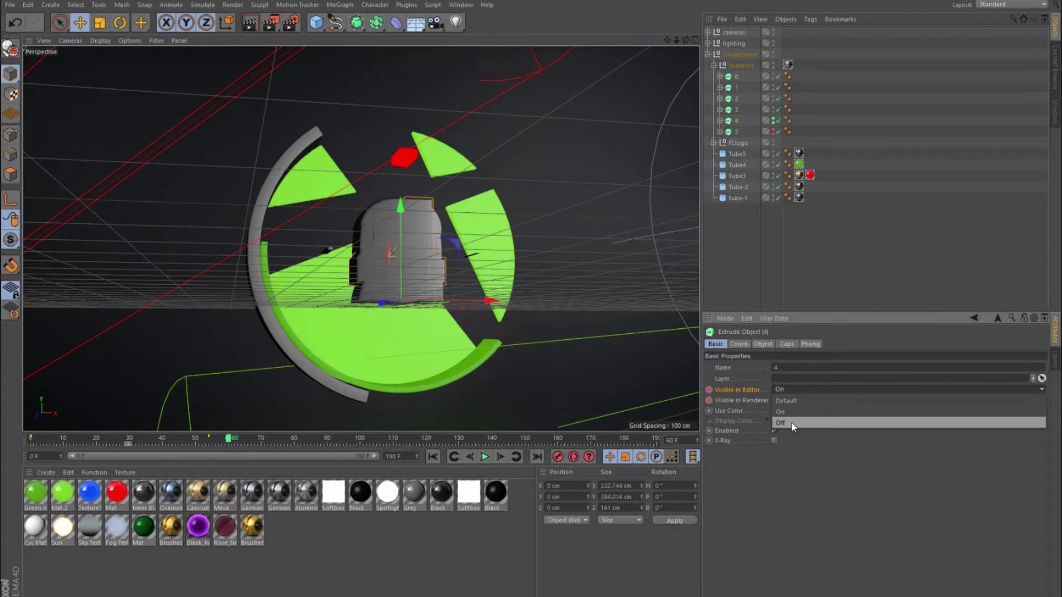
{"action": "left_click", "coordinate": [792, 423]}
{"action": "left_click", "coordinate": [783, 400]}
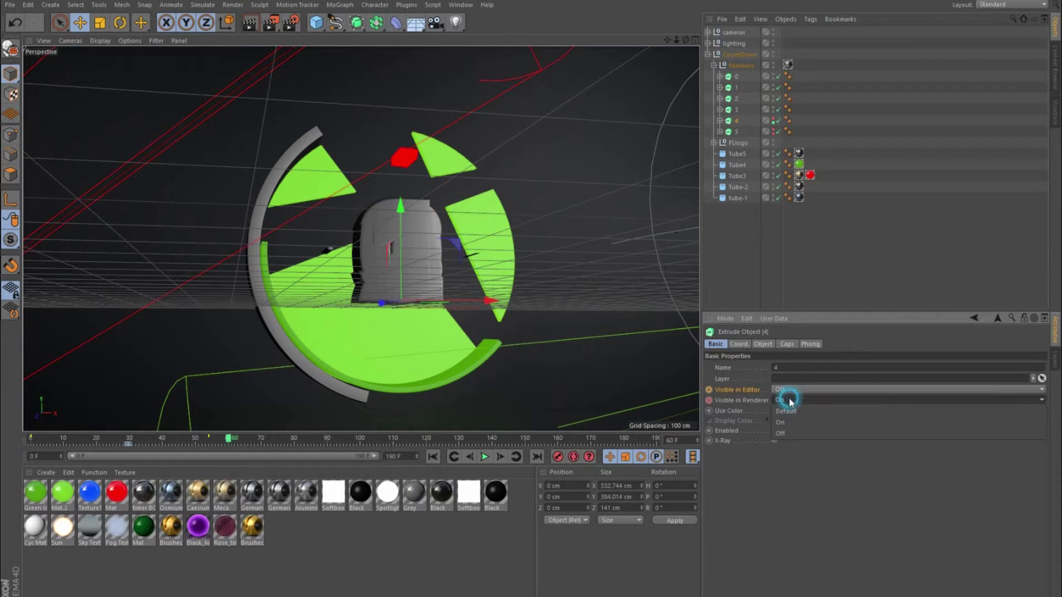
{"action": "left_click", "coordinate": [790, 433]}
{"action": "left_click", "coordinate": [709, 400], "text": "ctrl"}
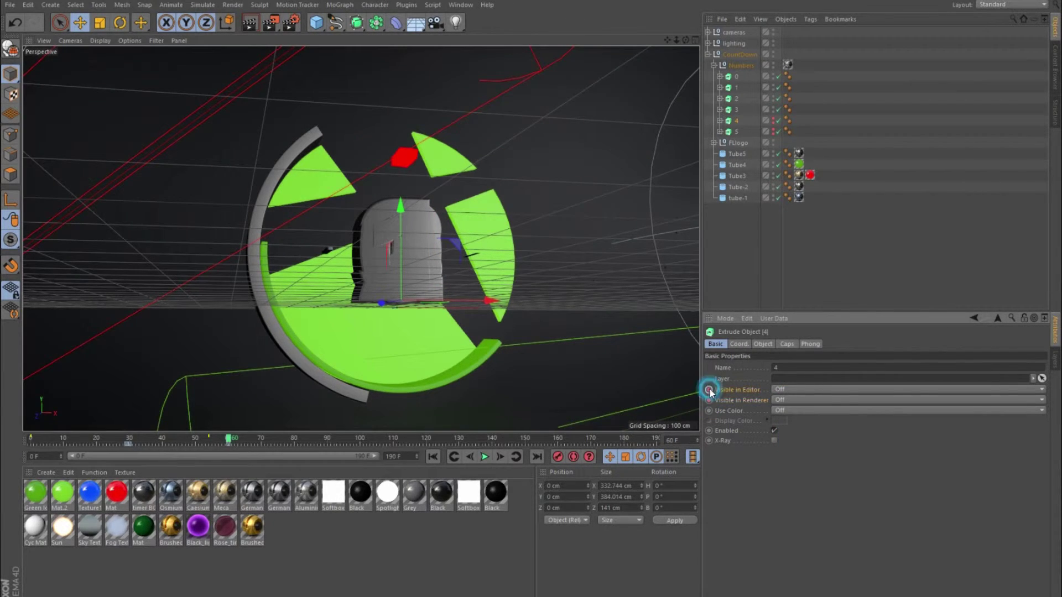
{"action": "left_click", "coordinate": [709, 390], "text": "ctrl"}
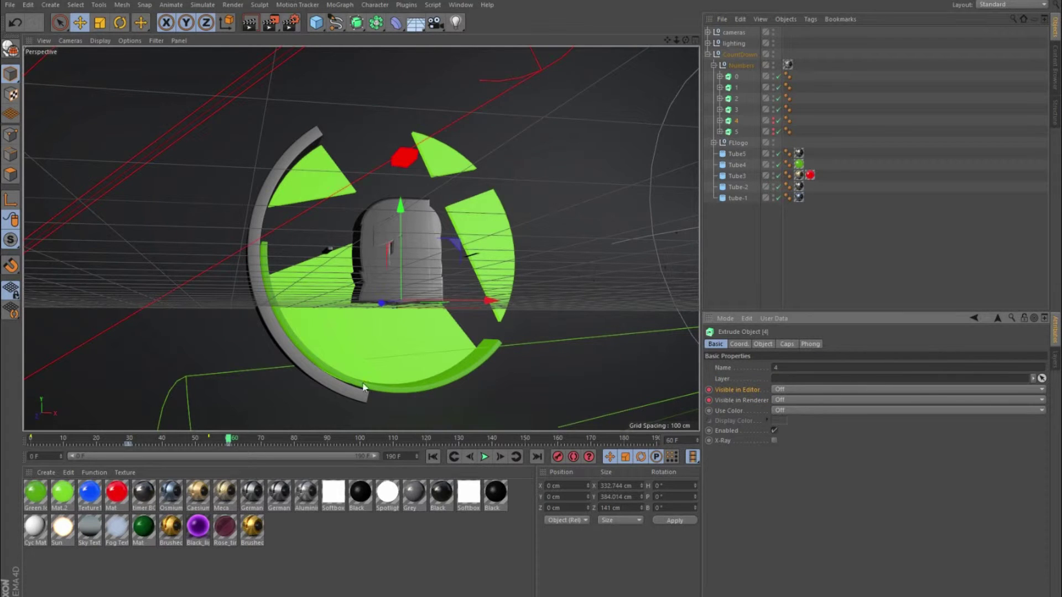
Select digit 3, set it visible in editor and render, and keyframe it at frame 60.
{"action": "left_click", "coordinate": [735, 109]}
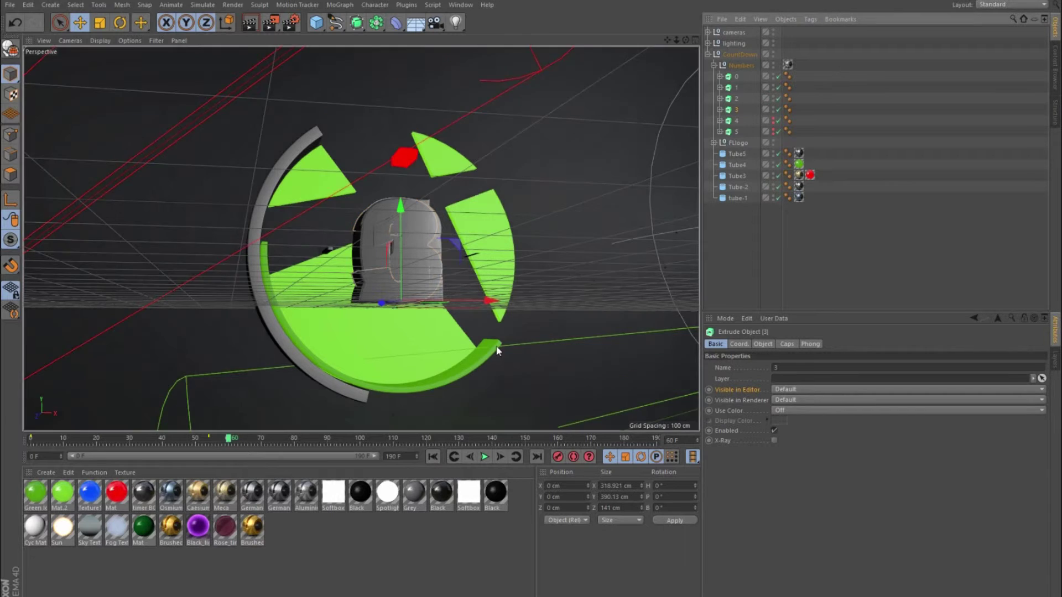
{"action": "left_click", "coordinate": [785, 389]}
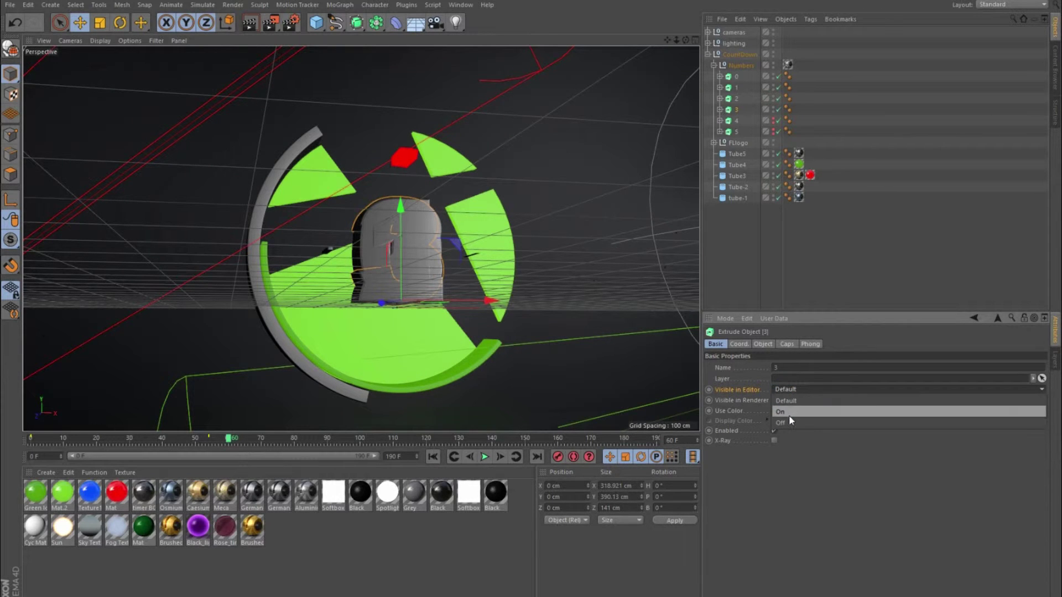
{"action": "left_click", "coordinate": [789, 413]}
{"action": "left_click", "coordinate": [792, 403]}
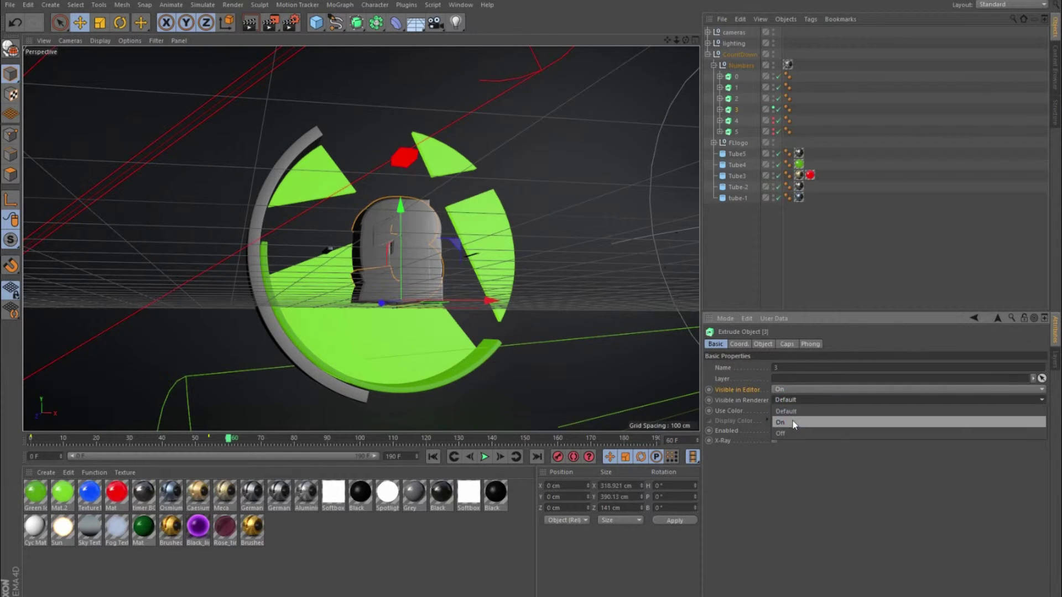
{"action": "left_click", "coordinate": [792, 420]}
{"action": "left_click", "coordinate": [709, 398]}
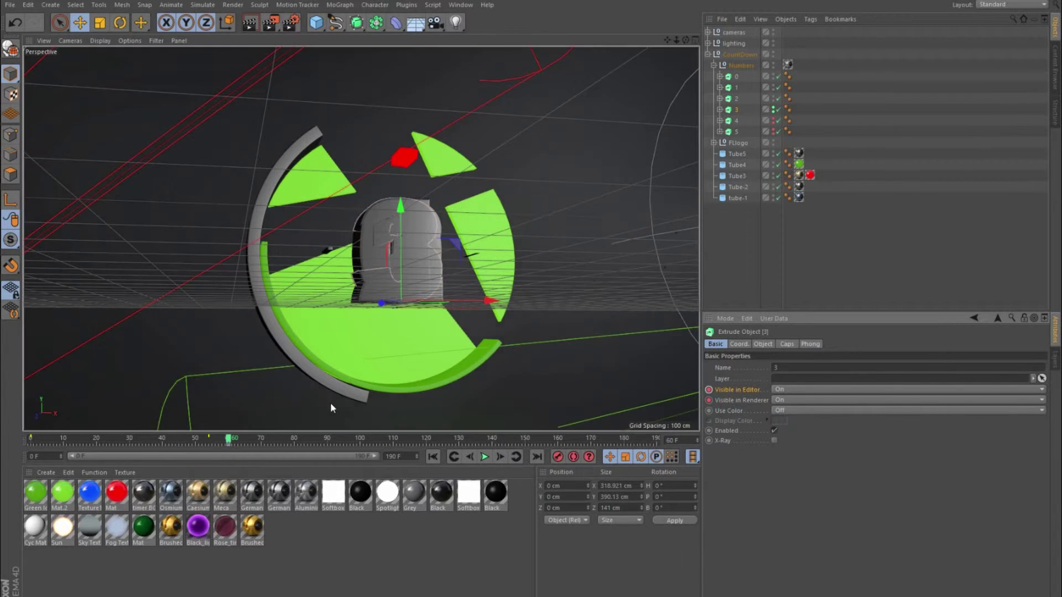
At frame 59, set digit 3 Off in editor and render and keyframe it.
{"action": "left_click", "coordinate": [470, 456]}
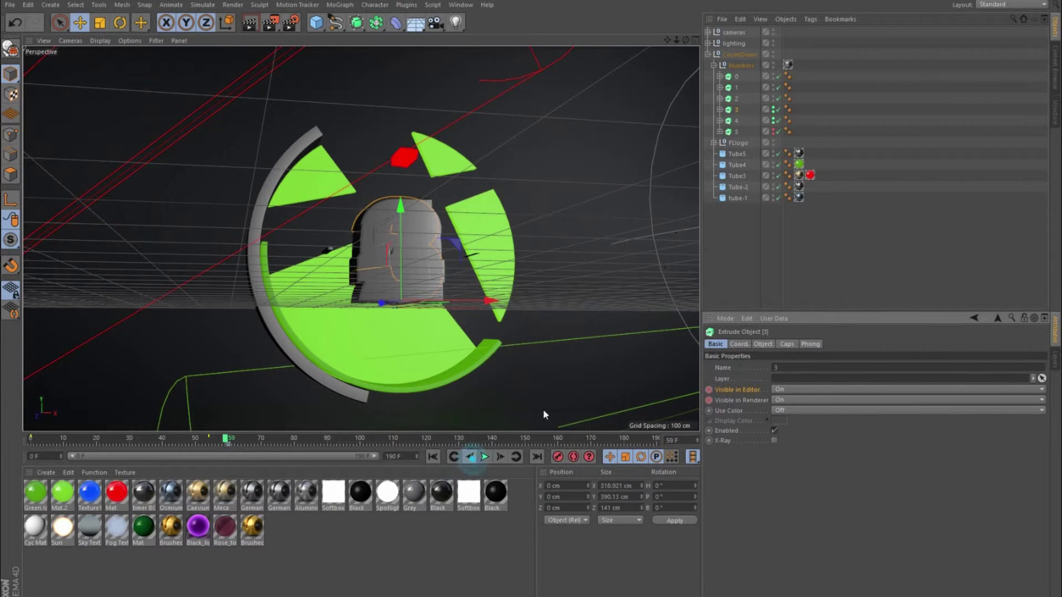
{"action": "left_click", "coordinate": [734, 120]}
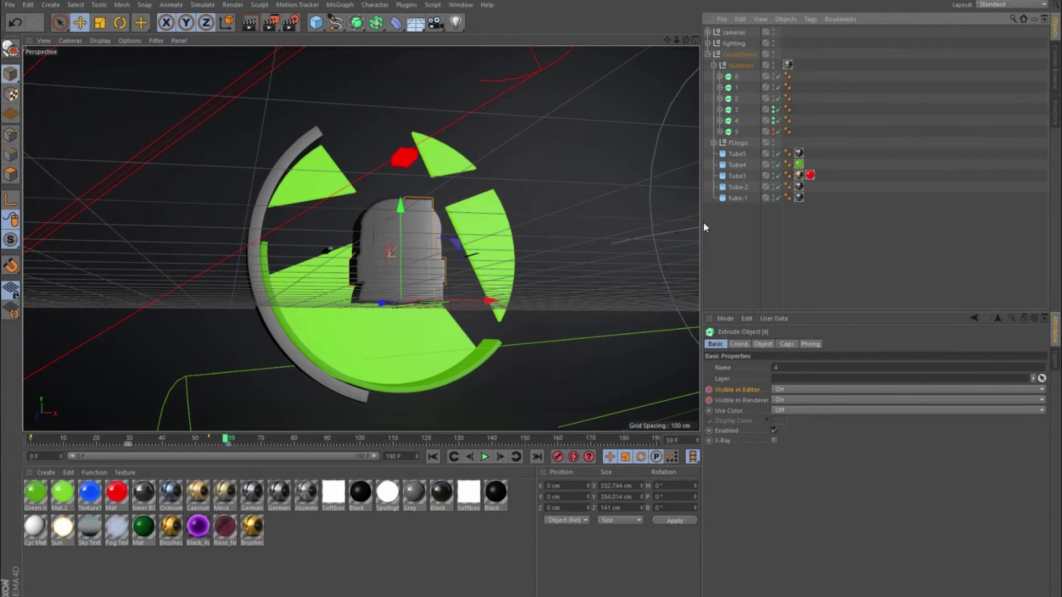
{"action": "left_click", "coordinate": [736, 109]}
{"action": "left_click", "coordinate": [790, 391]}
{"action": "left_click", "coordinate": [792, 407]}
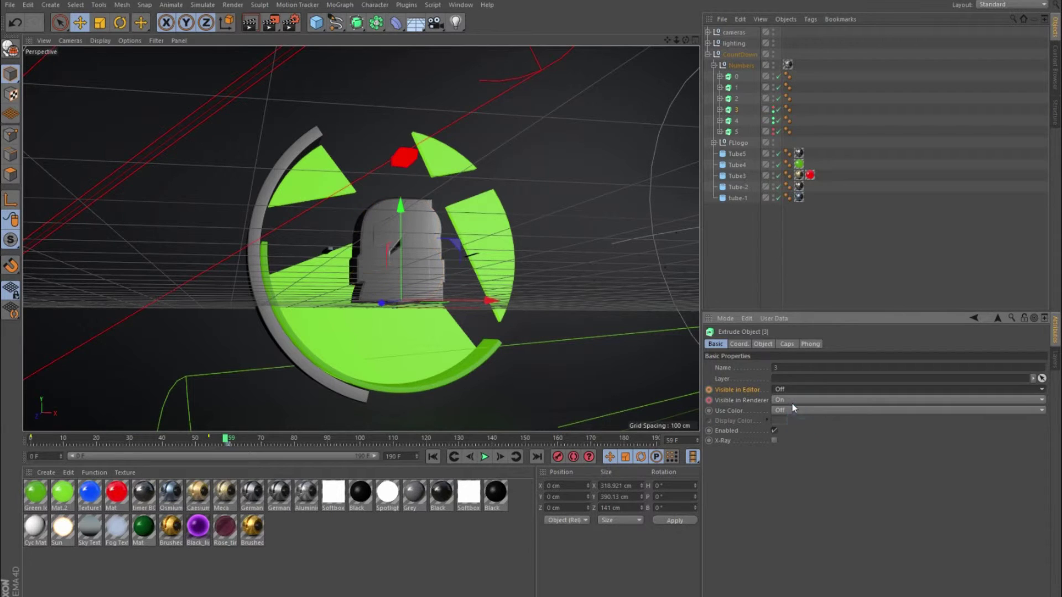
{"action": "left_click", "coordinate": [792, 400]}
{"action": "left_click", "coordinate": [795, 434]}
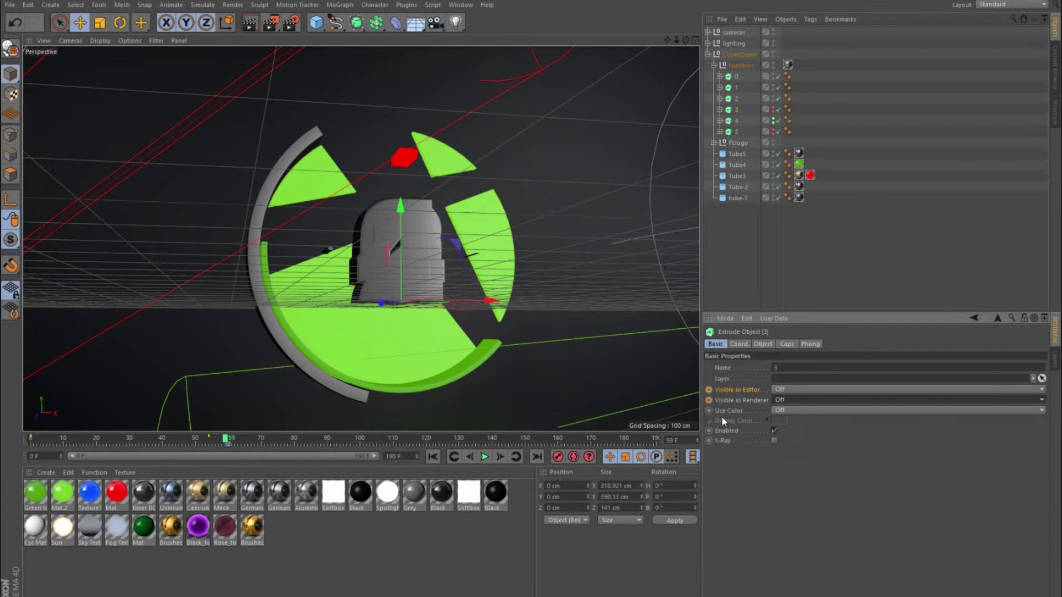
{"action": "left_click", "coordinate": [710, 390]}
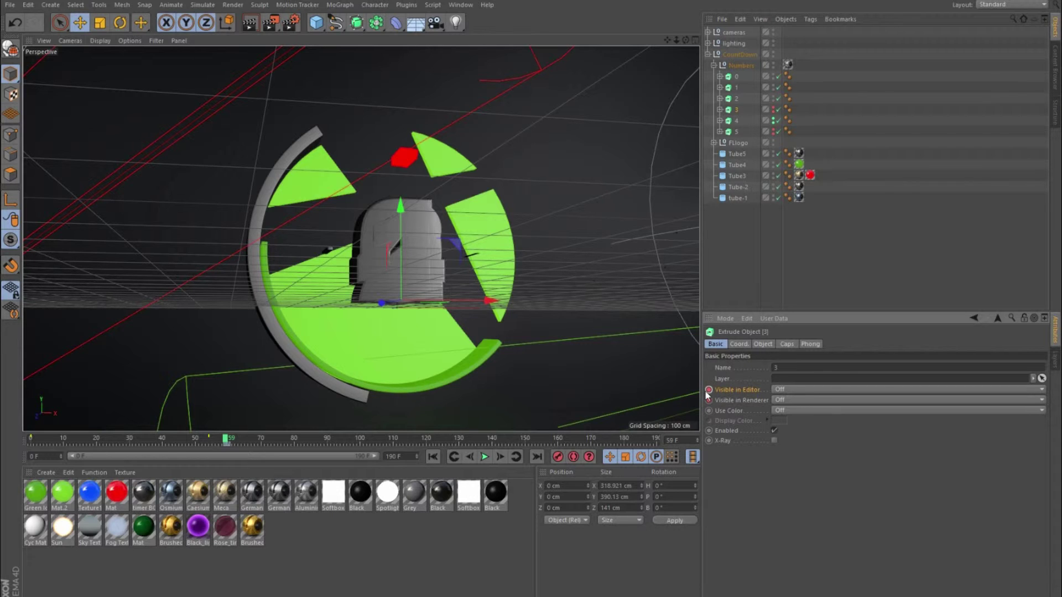
Scrub to check digit 3 appears, then key it hidden in editor and render at frame 90.
{"action": "left_click", "coordinate": [233, 440]}
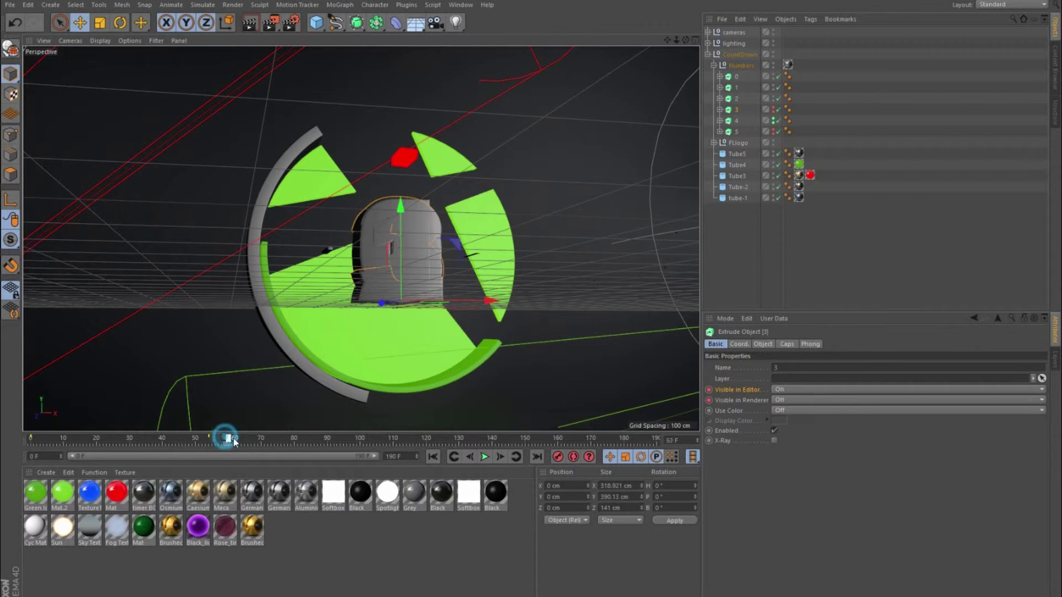
{"action": "left_click_drag", "start_coordinate": [234, 441], "coordinate": [314, 447]}
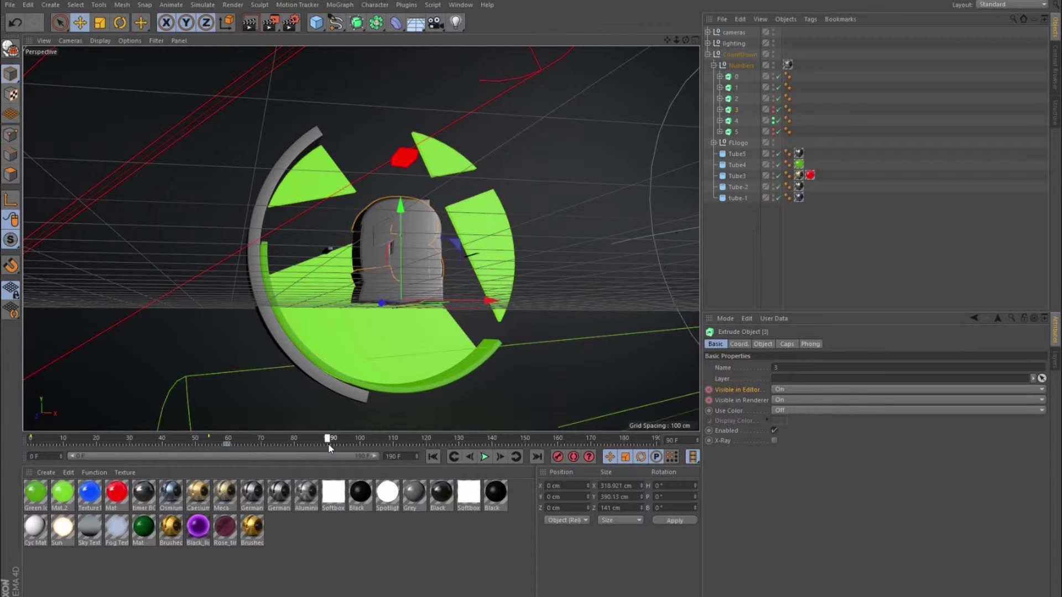
{"action": "left_click_drag", "start_coordinate": [329, 448], "coordinate": [330, 448]}
{"action": "left_click", "coordinate": [781, 391]}
{"action": "left_click", "coordinate": [784, 422]}
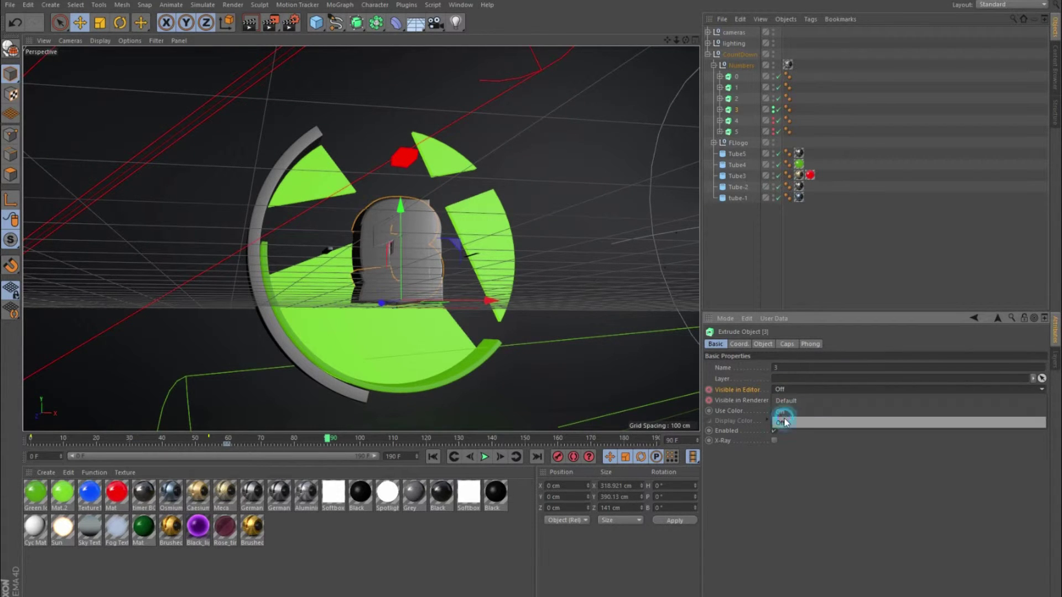
{"action": "left_click", "coordinate": [787, 410]}
{"action": "left_click", "coordinate": [786, 430]}
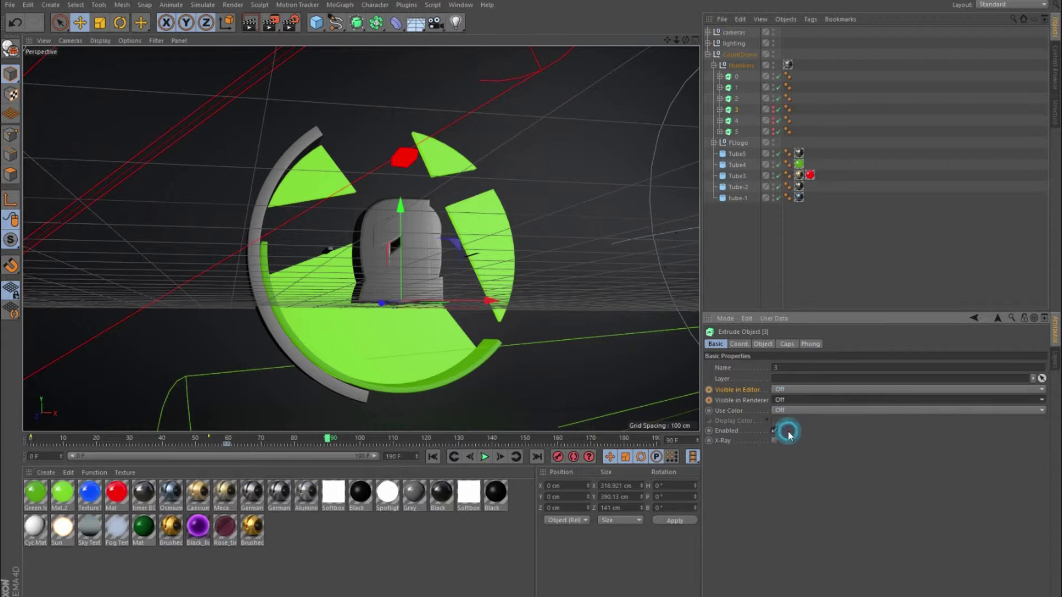
{"action": "left_click", "coordinate": [709, 400]}
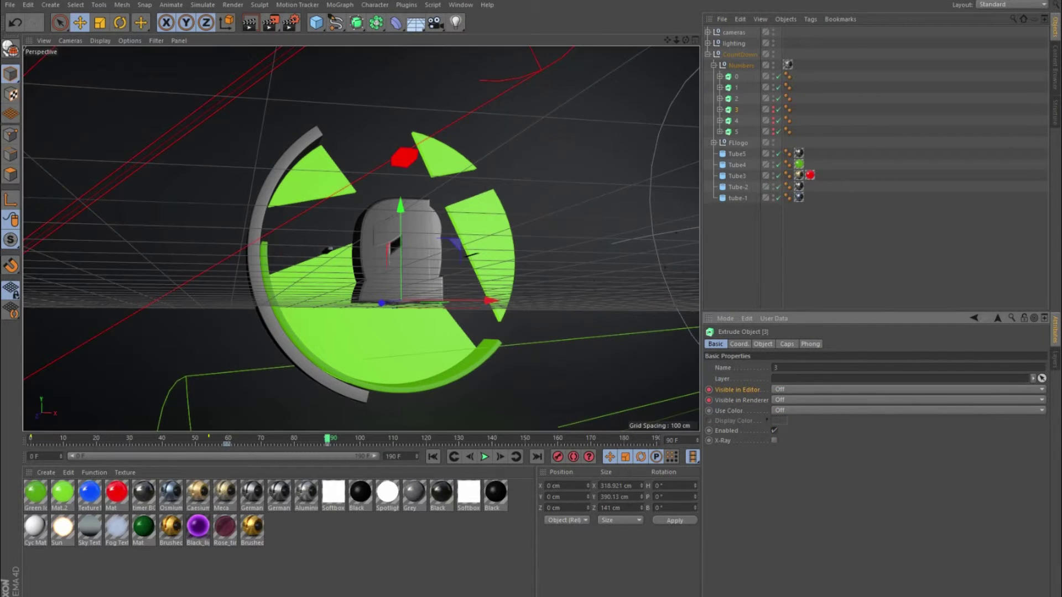
Select digit 2, set it visible in editor and render, and keyframe it at frame 90.
{"action": "left_click", "coordinate": [735, 98]}
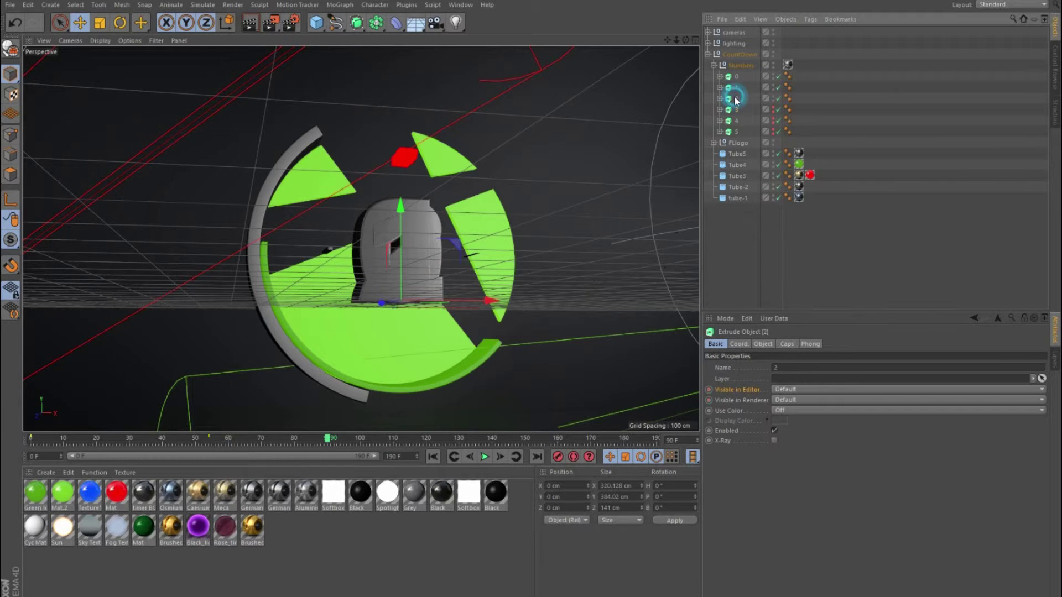
{"action": "left_click", "coordinate": [781, 389]}
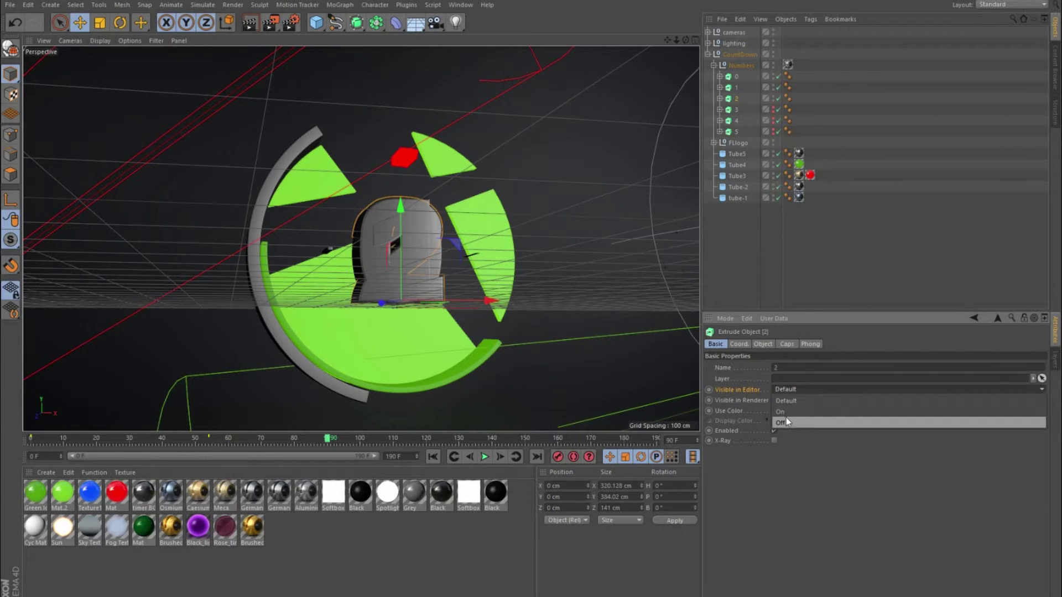
{"action": "left_click", "coordinate": [781, 412]}
{"action": "left_click", "coordinate": [782, 400]}
{"action": "left_click", "coordinate": [790, 424]}
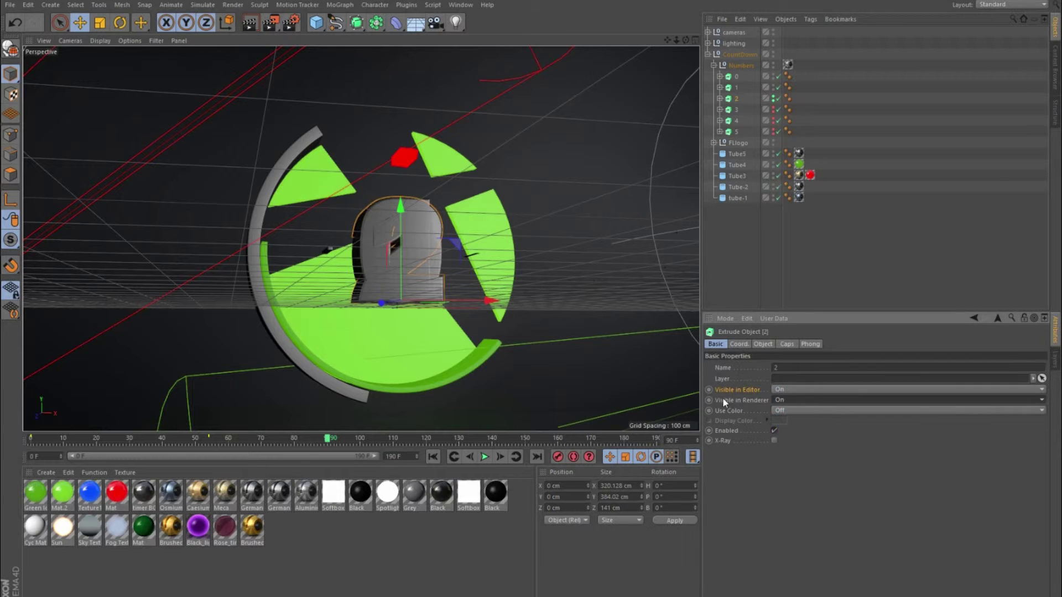
{"action": "left_click", "coordinate": [709, 400]}
{"action": "left_click", "coordinate": [709, 400]}
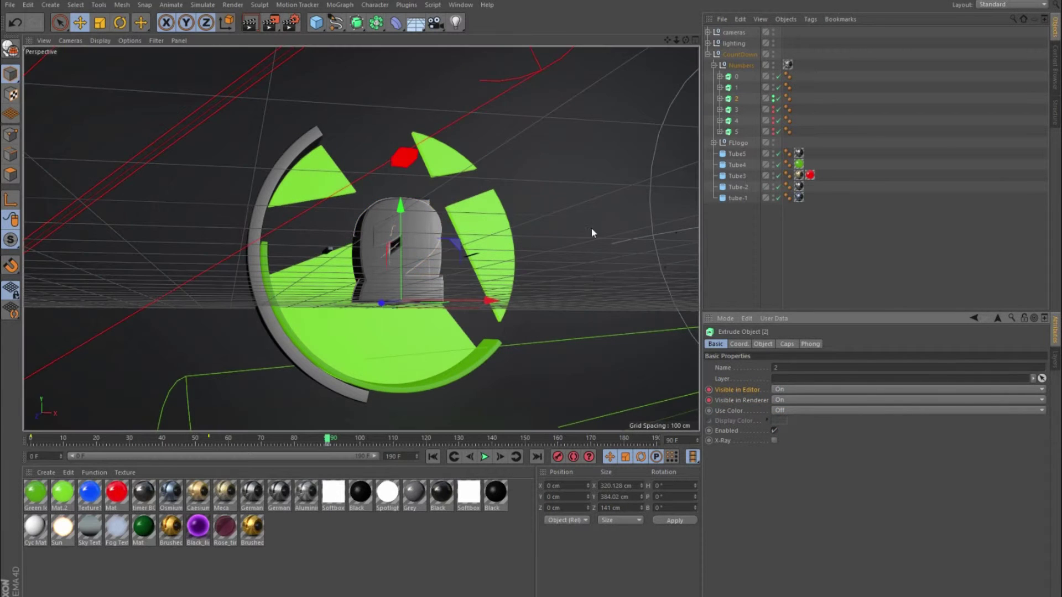
At frame 89, key digit 2 hidden in editor and render, then scrub through to frame 120.
{"action": "left_click", "coordinate": [472, 457]}
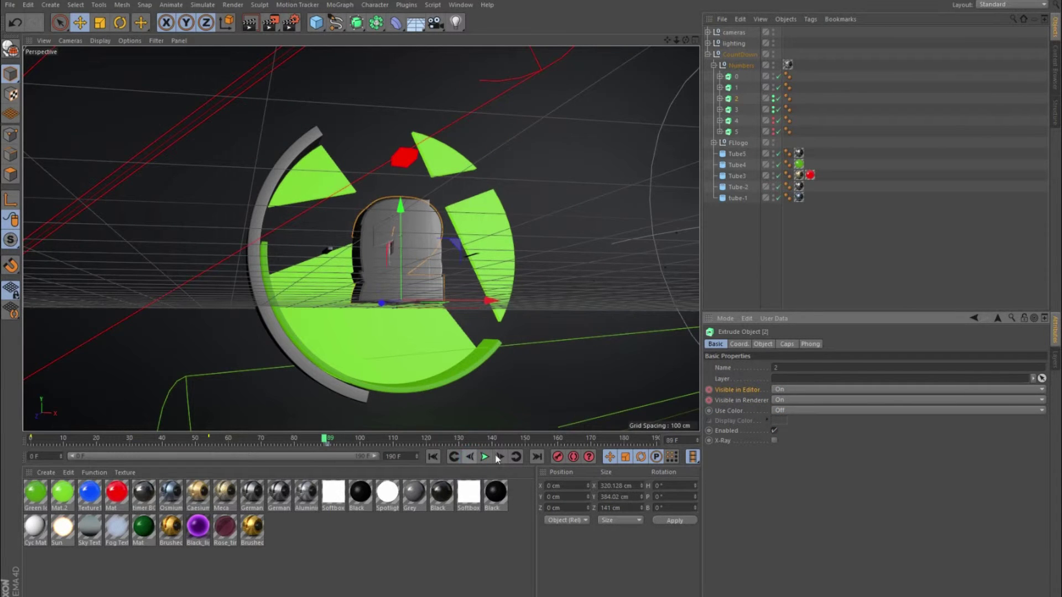
{"action": "left_click", "coordinate": [814, 389]}
{"action": "left_click", "coordinate": [806, 422]}
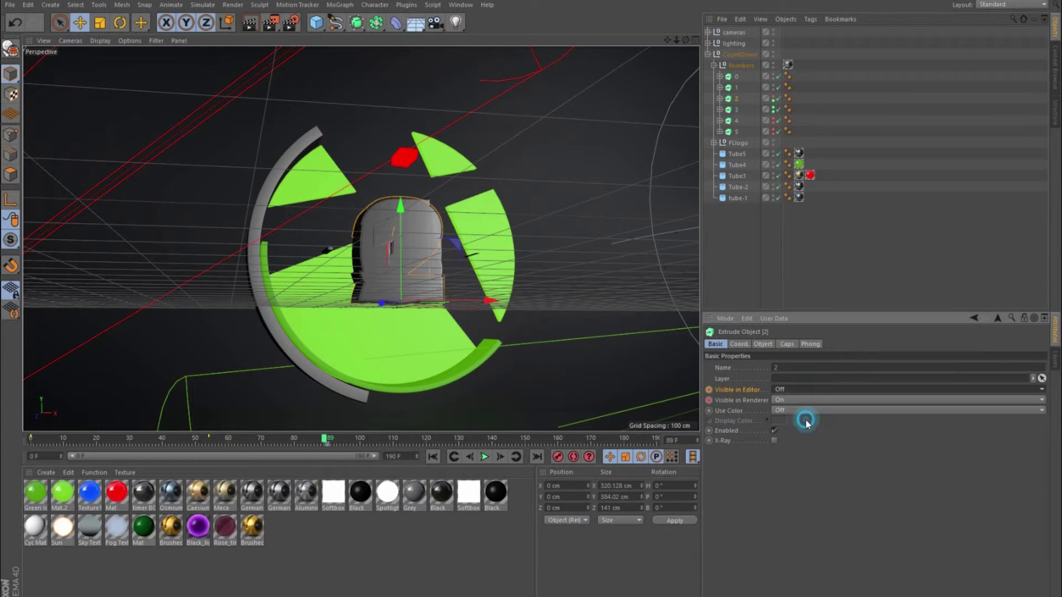
{"action": "left_click", "coordinate": [801, 400]}
{"action": "left_click", "coordinate": [800, 432]}
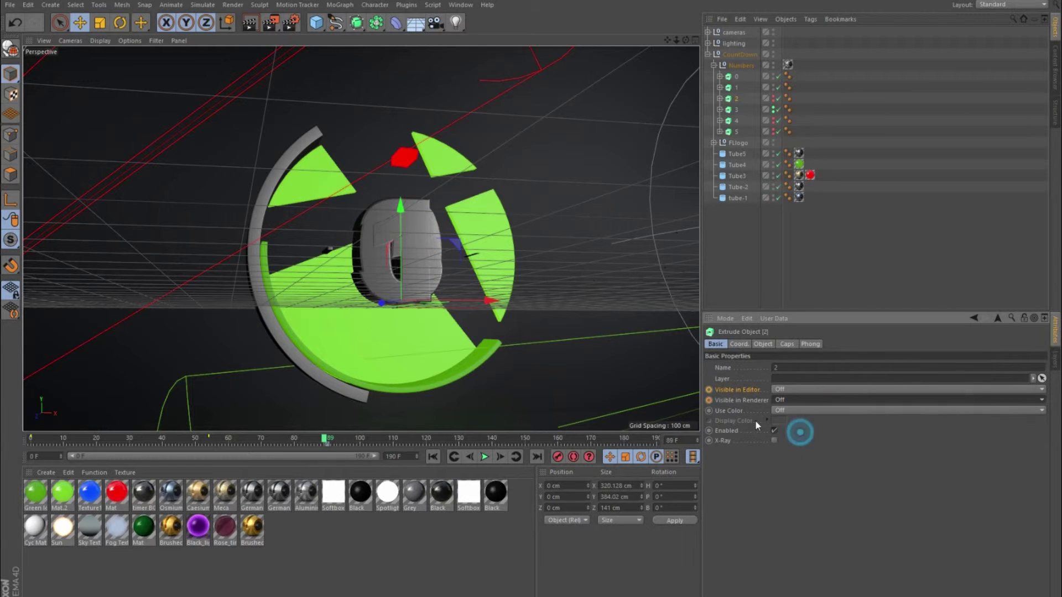
{"action": "left_click", "coordinate": [708, 399]}
{"action": "left_click", "coordinate": [709, 389]}
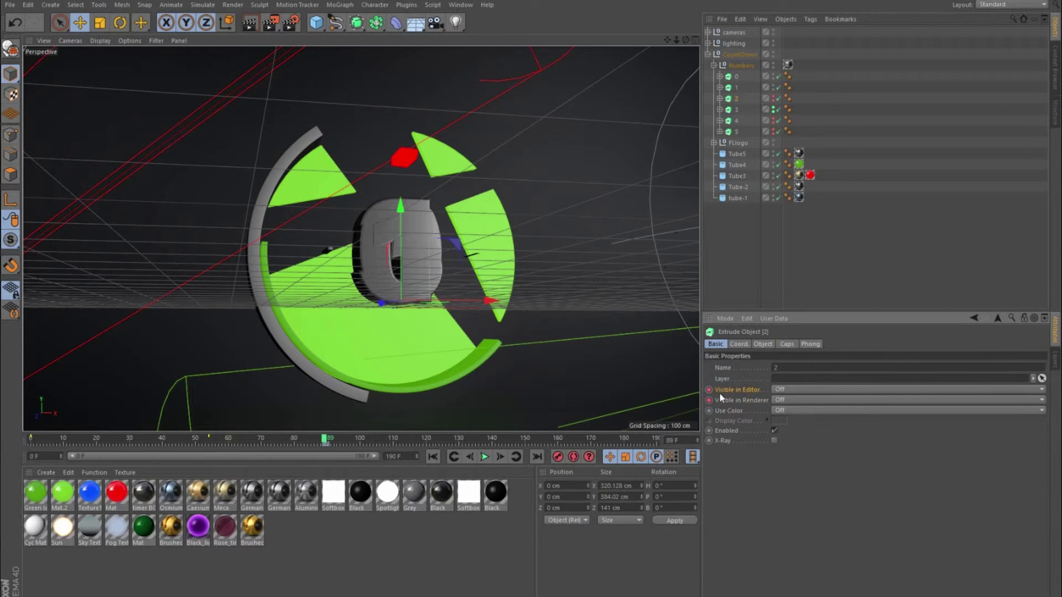
{"action": "left_click_drag", "start_coordinate": [326, 441], "coordinate": [386, 450]}
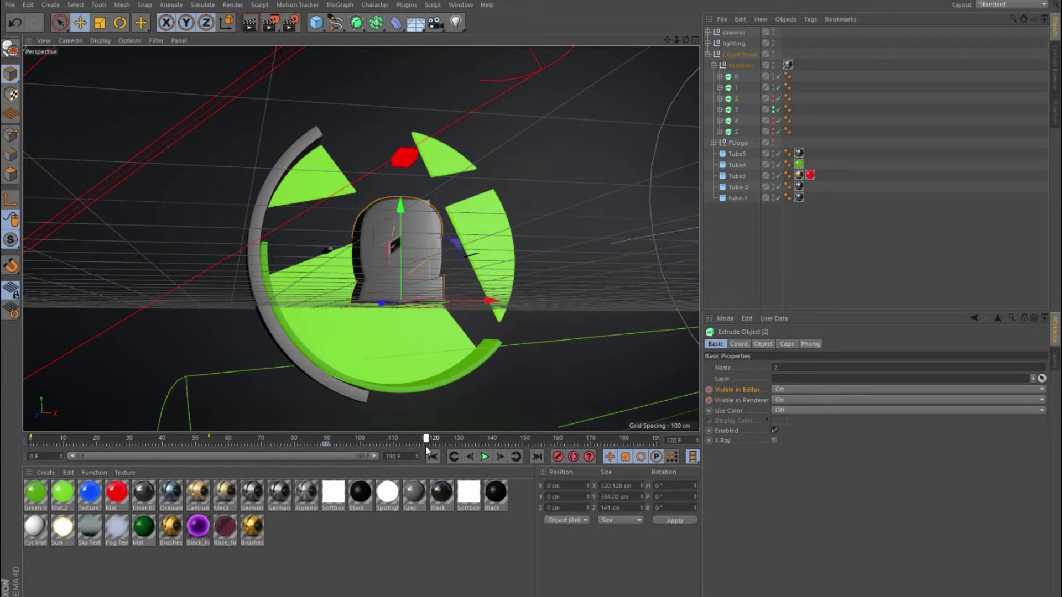
{"action": "left_click_drag", "start_coordinate": [426, 446], "coordinate": [426, 445]}
Set digit 2's Visible in Editor and Visible in Renderer to Off at frame 120.
{"action": "left_click", "coordinate": [796, 389]}
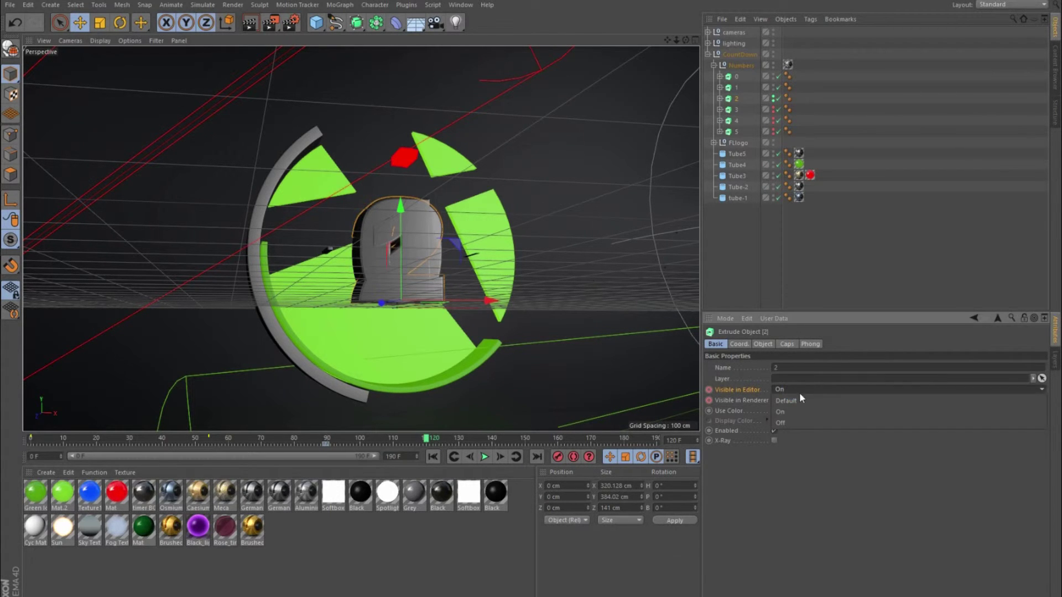
{"action": "left_click", "coordinate": [798, 422]}
{"action": "left_click", "coordinate": [797, 400]}
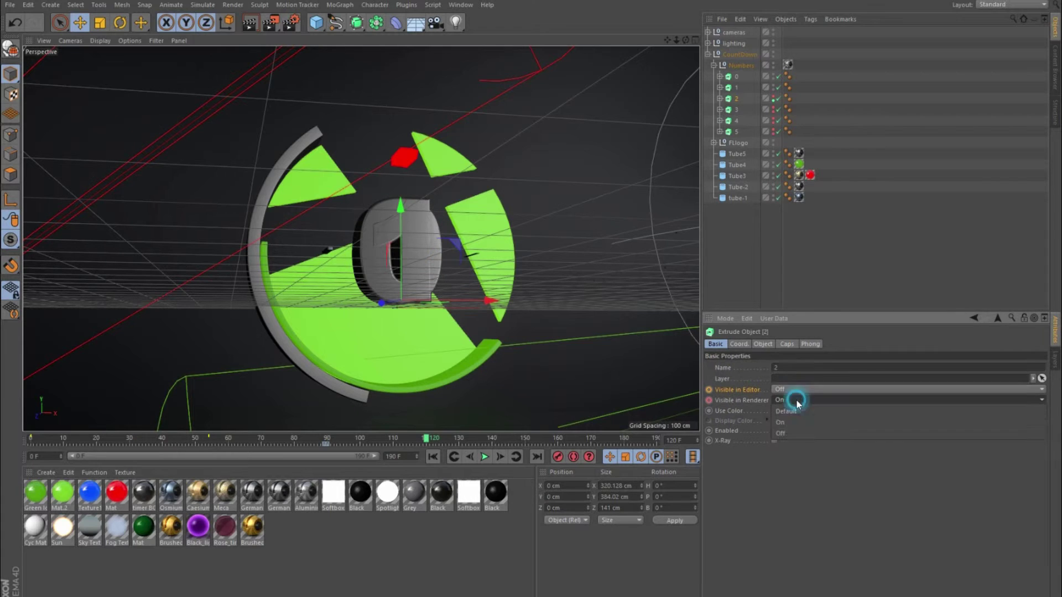
{"action": "left_click", "coordinate": [796, 433]}
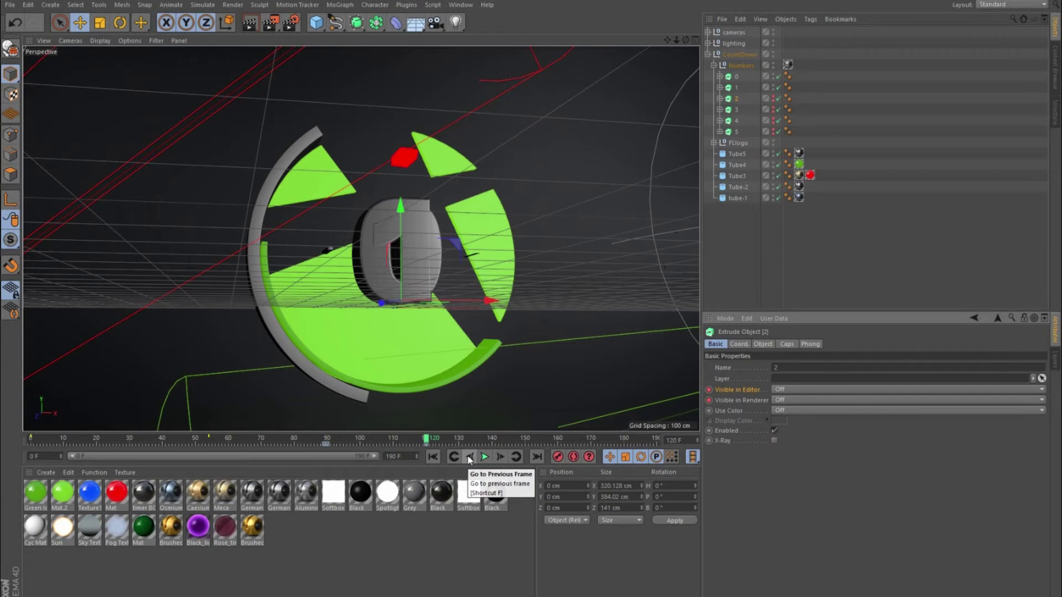
{"action": "left_click", "coordinate": [731, 87]}
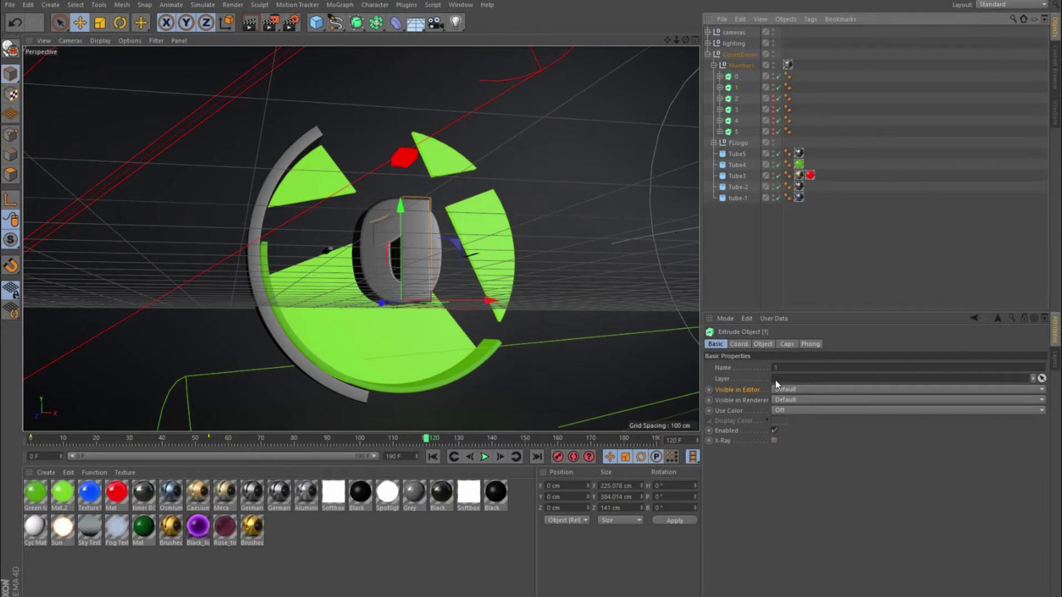
Set digit 1 visible in editor and render and keyframe it at frame 120.
{"action": "left_click", "coordinate": [785, 410]}
{"action": "left_click", "coordinate": [789, 413]}
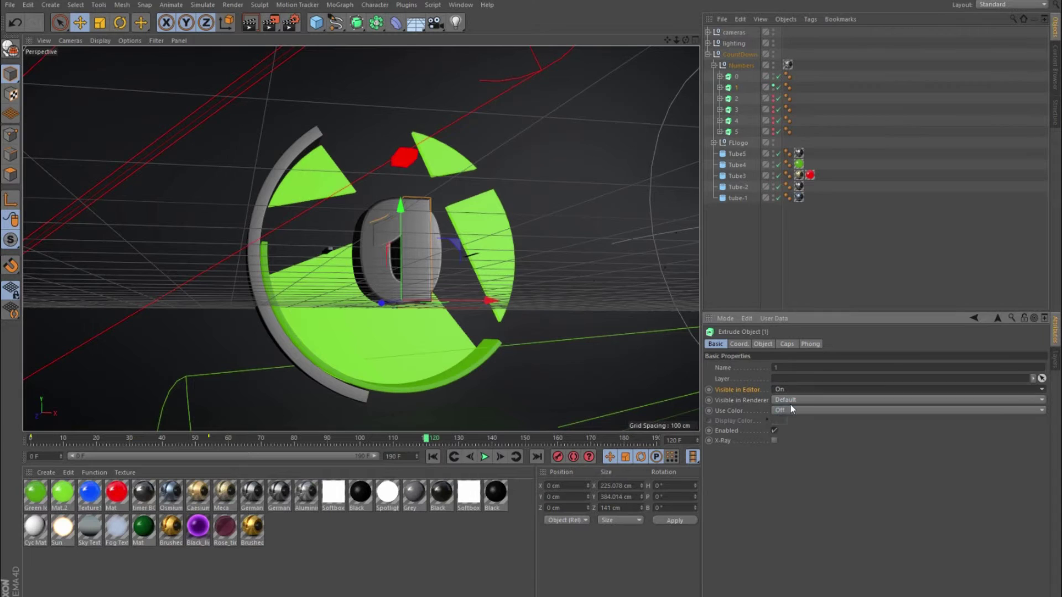
{"action": "left_click", "coordinate": [790, 400]}
{"action": "left_click", "coordinate": [792, 425]}
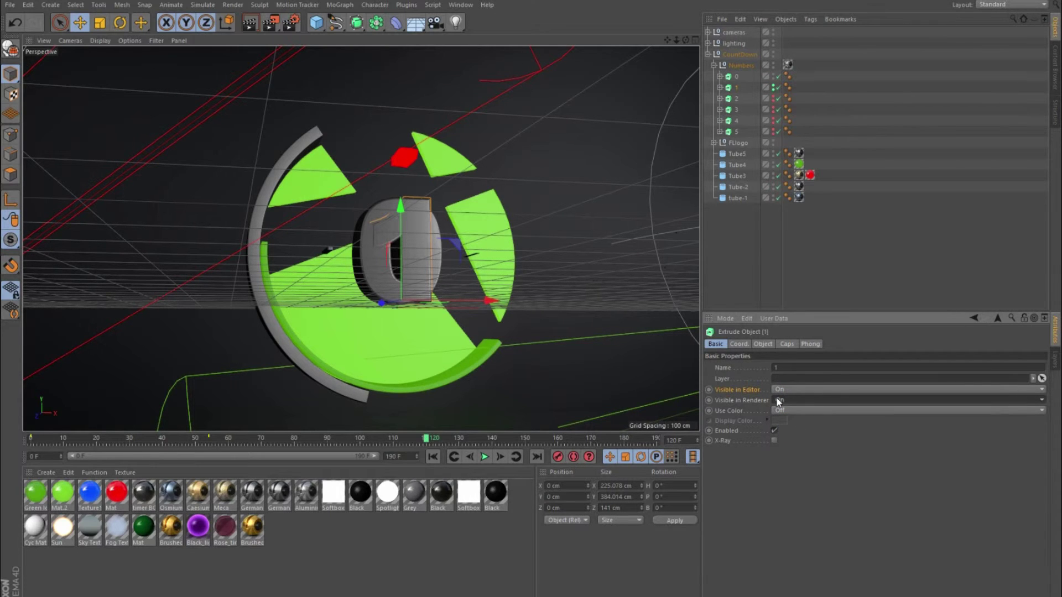
{"action": "left_click", "coordinate": [710, 400]}
At frame 119, set digit 1 Off in editor and render, key both, then move toward frame 150.
{"action": "left_click", "coordinate": [469, 457]}
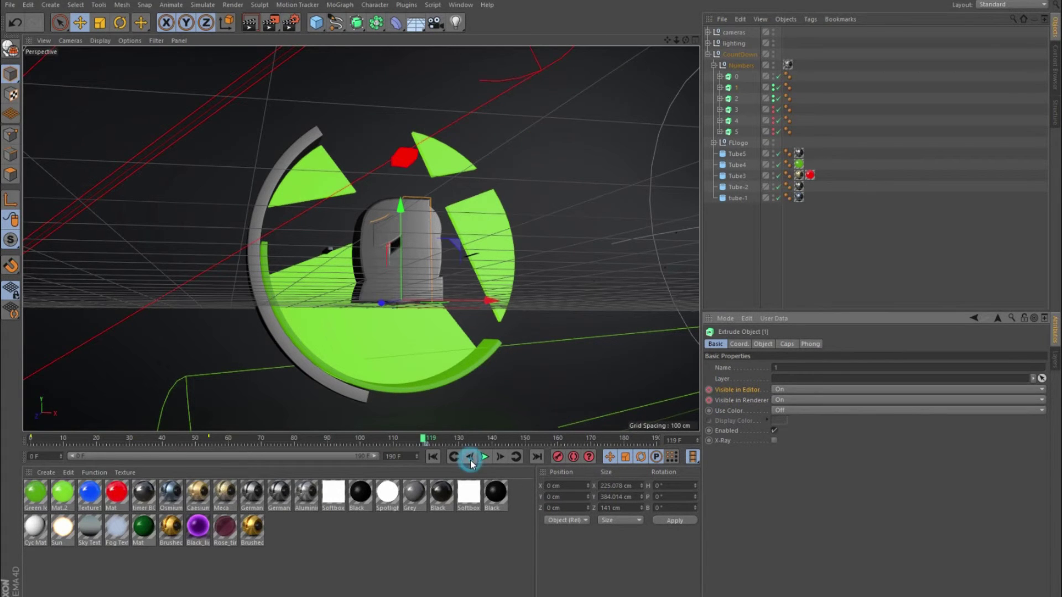
{"action": "left_click", "coordinate": [785, 390]}
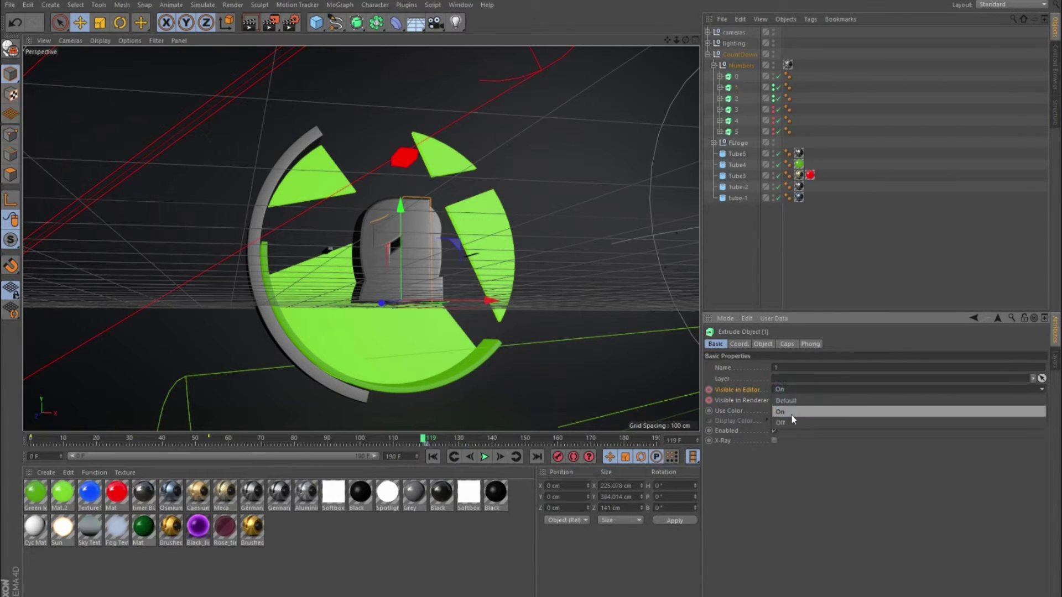
{"action": "left_click", "coordinate": [792, 424]}
{"action": "left_click", "coordinate": [789, 400]}
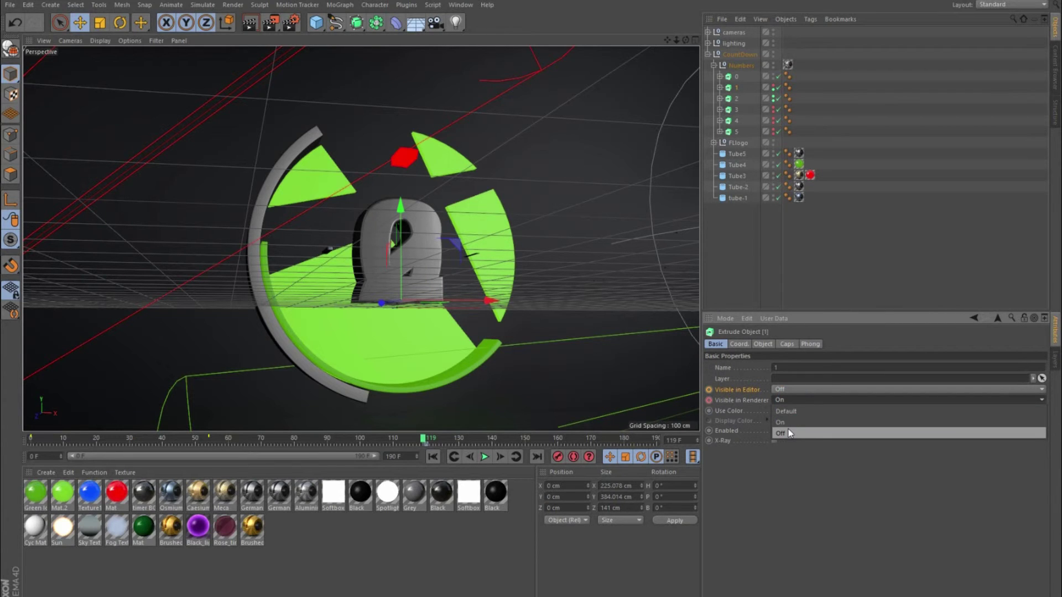
{"action": "left_click", "coordinate": [787, 434]}
{"action": "left_click", "coordinate": [708, 399]}
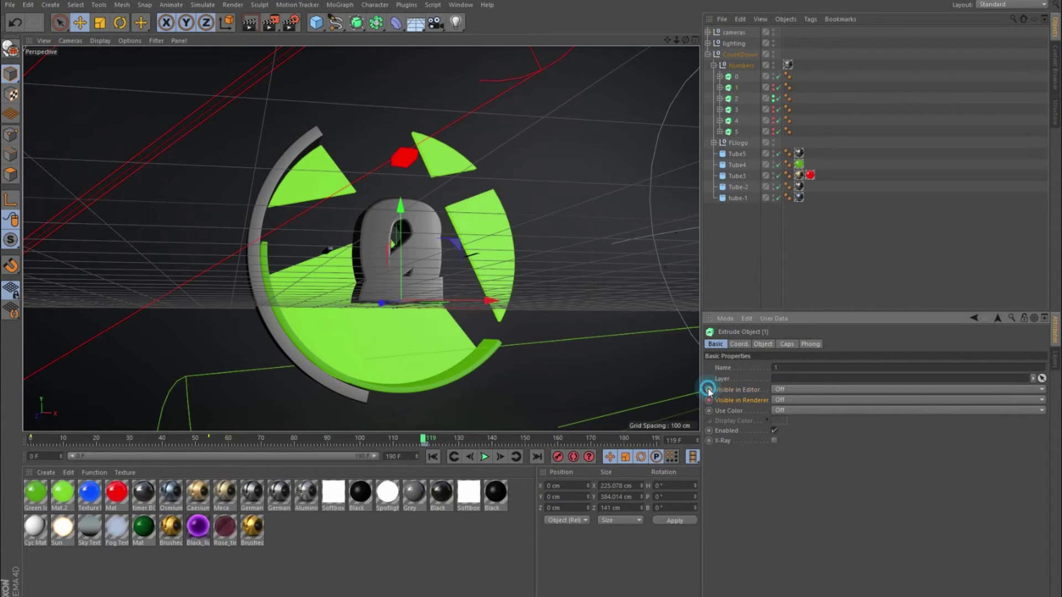
{"action": "left_click", "coordinate": [708, 390]}
{"action": "left_click_drag", "start_coordinate": [424, 441], "coordinate": [520, 446]}
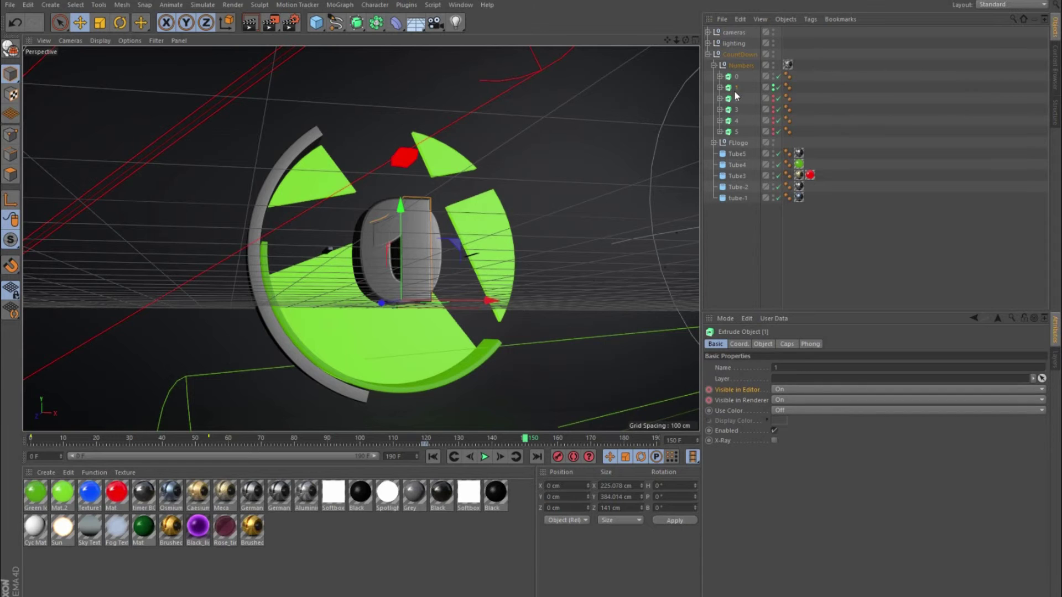
At frame 150, set digit 1 Off in editor and render and keyframe it.
{"action": "left_click", "coordinate": [804, 387]}
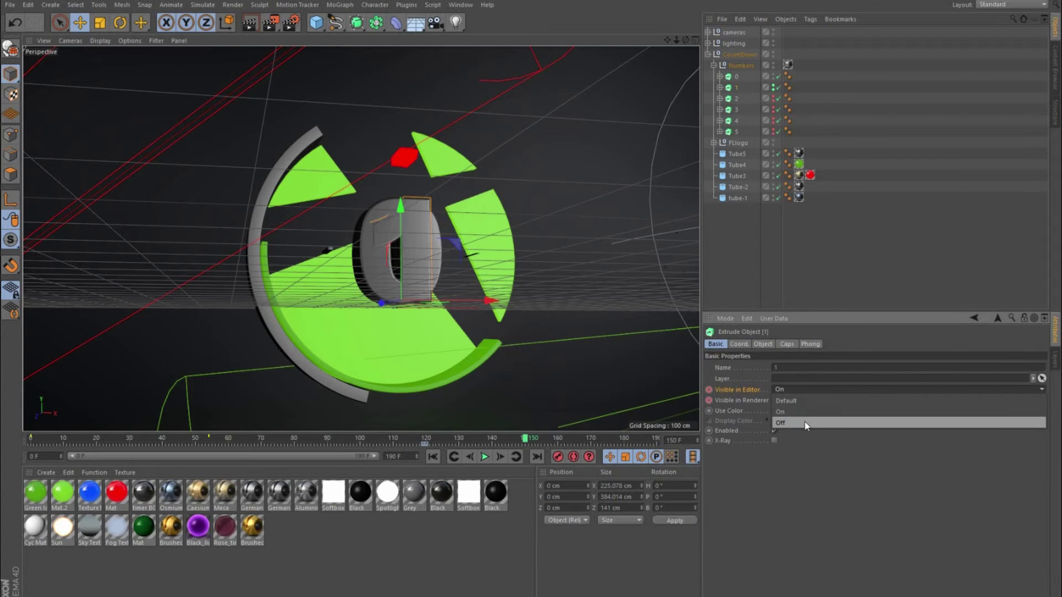
{"action": "left_click", "coordinate": [805, 424]}
{"action": "left_click", "coordinate": [800, 400]}
{"action": "left_click", "coordinate": [801, 433]}
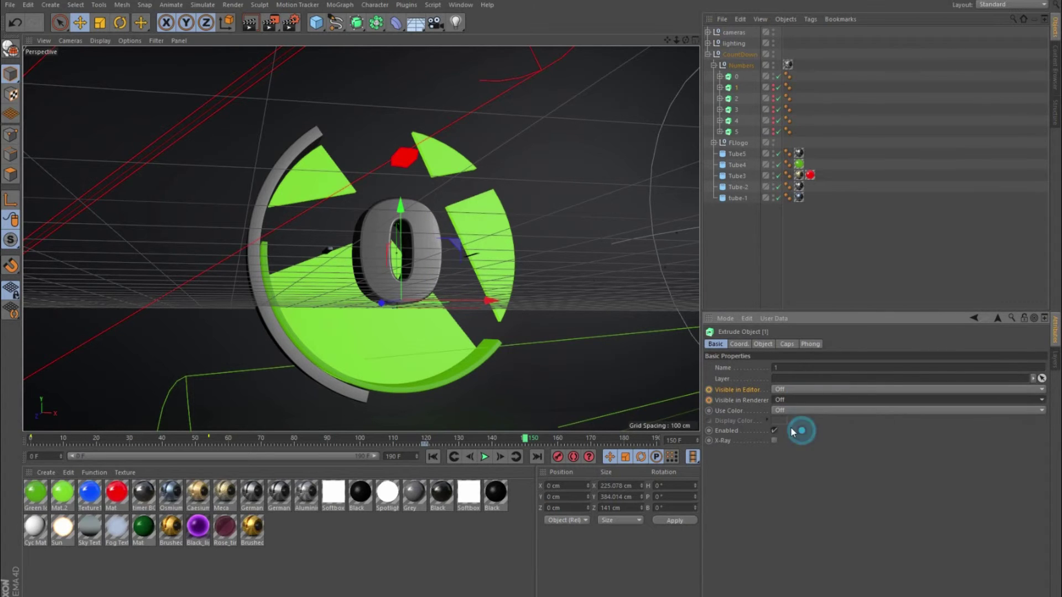
{"action": "left_click", "coordinate": [709, 390]}
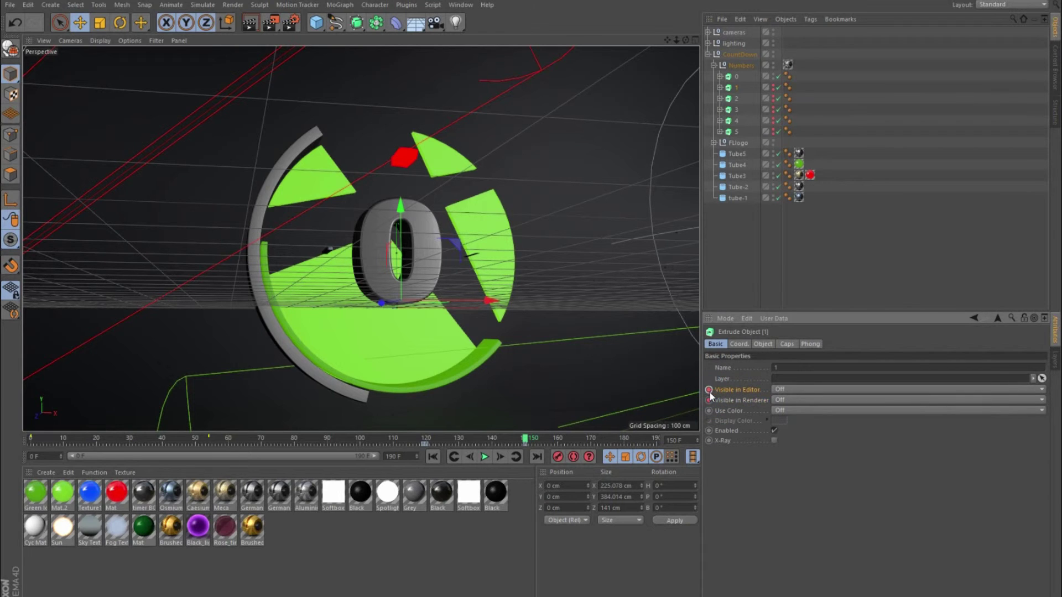
Set the 0 object's editor and render visibility to On and keyframe both at frame 150.
{"action": "left_click", "coordinate": [737, 76]}
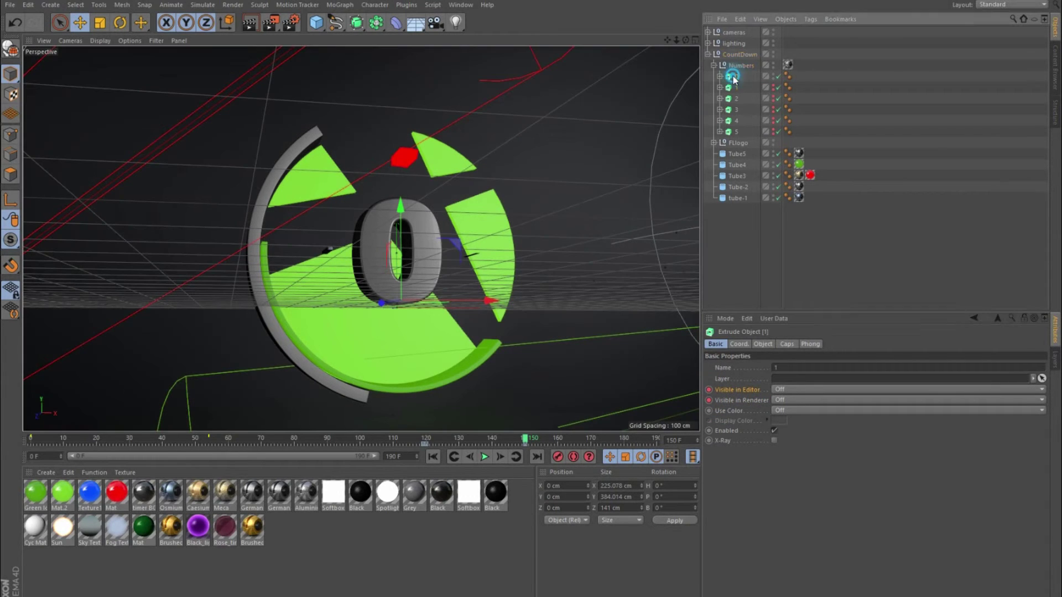
{"action": "left_click", "coordinate": [780, 391]}
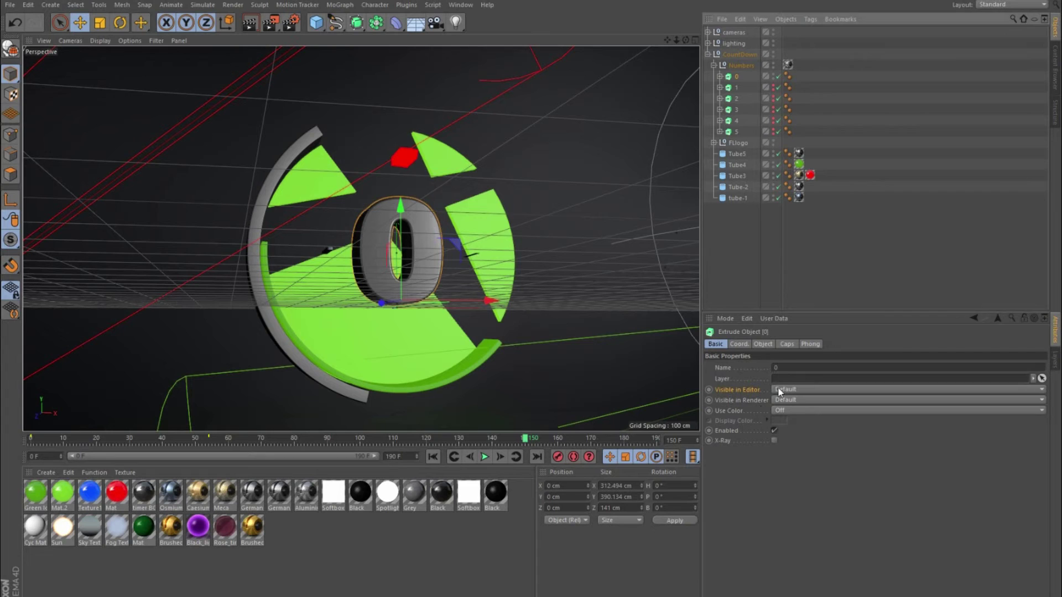
{"action": "left_click", "coordinate": [793, 410]}
{"action": "left_click", "coordinate": [793, 399]}
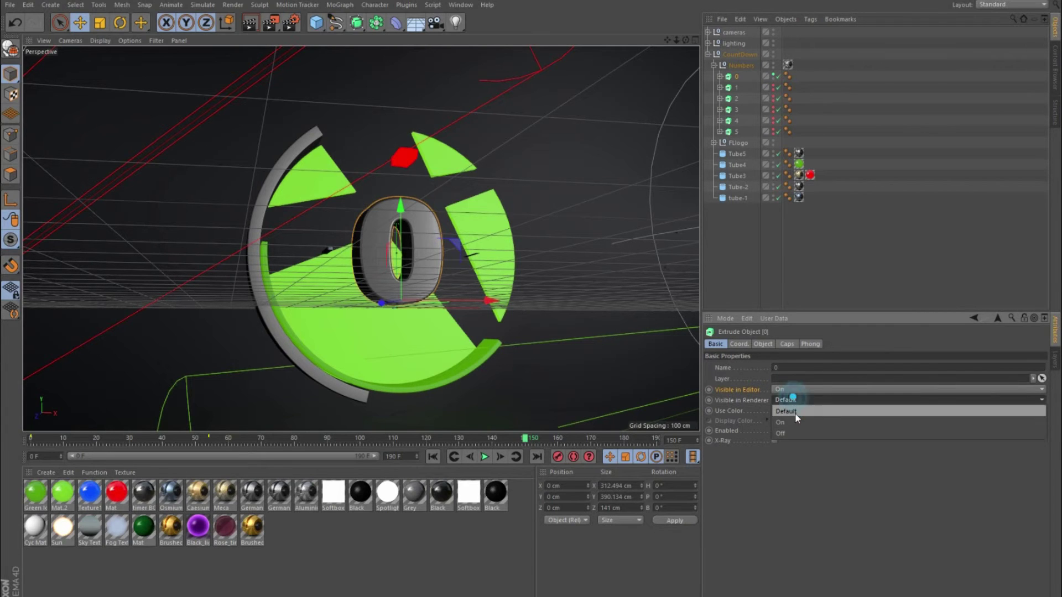
{"action": "left_click", "coordinate": [795, 412]}
{"action": "left_click", "coordinate": [716, 399], "text": "shift"}
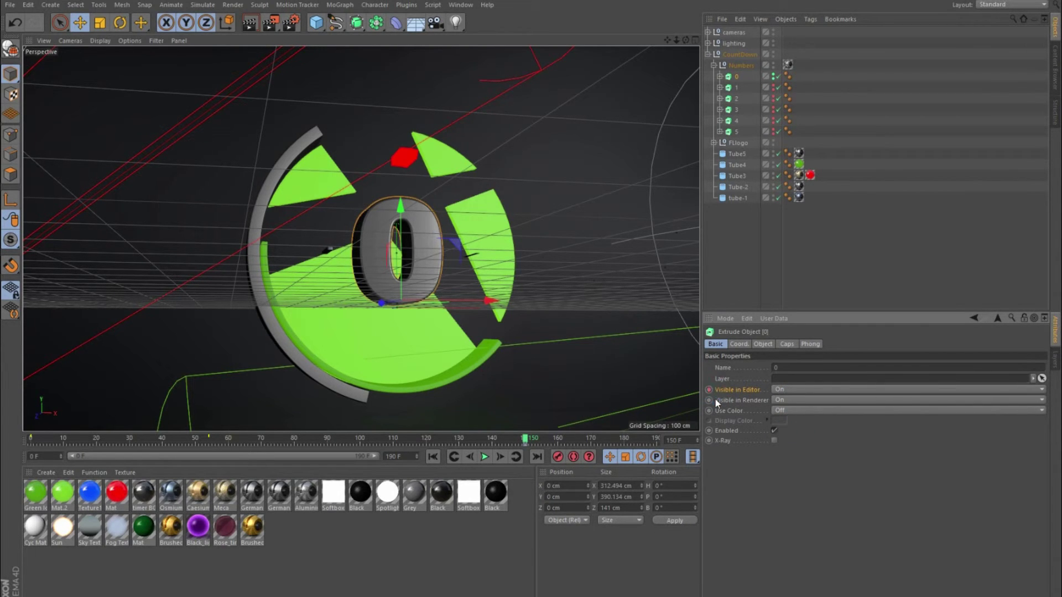
{"action": "left_click", "coordinate": [709, 400], "text": "ctrl"}
At frame 149, set the 0's editor and render visibility to Off and keyframe it.
{"action": "left_click", "coordinate": [470, 456]}
{"action": "left_click", "coordinate": [774, 390]}
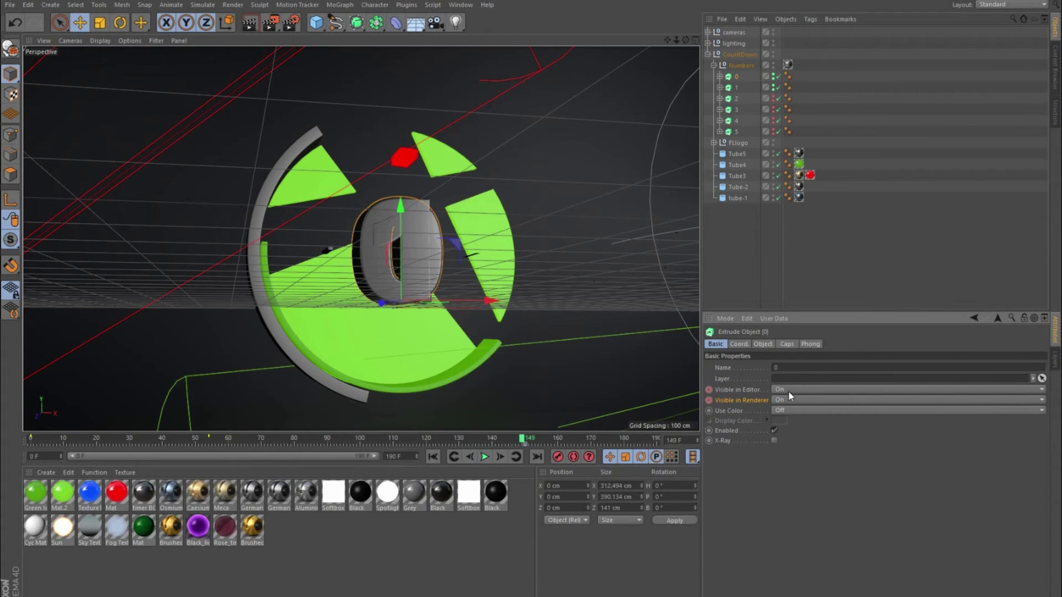
{"action": "left_click", "coordinate": [784, 420]}
{"action": "left_click", "coordinate": [786, 400]}
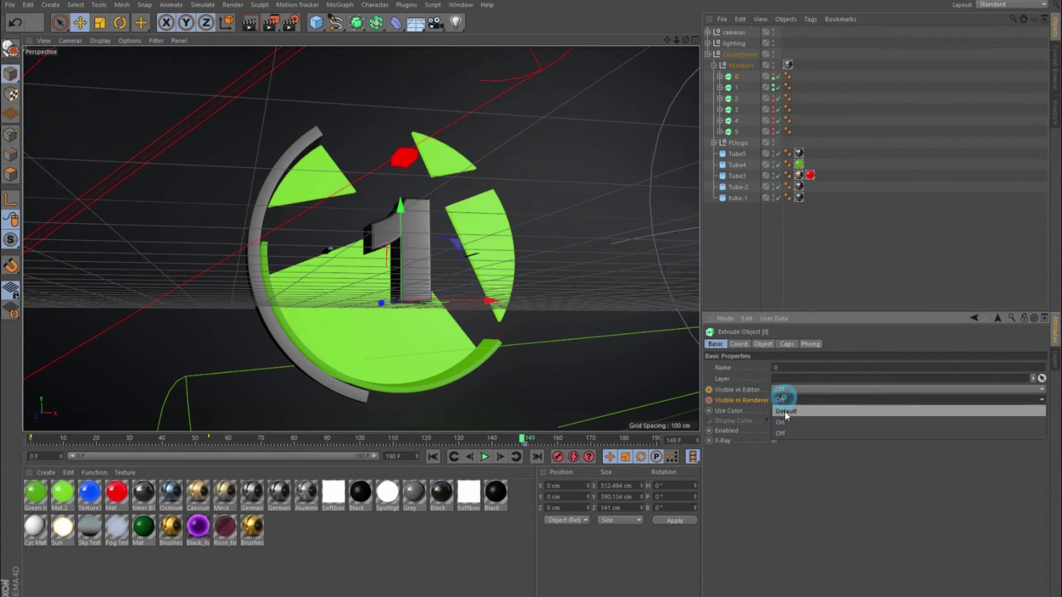
{"action": "left_click", "coordinate": [784, 437]}
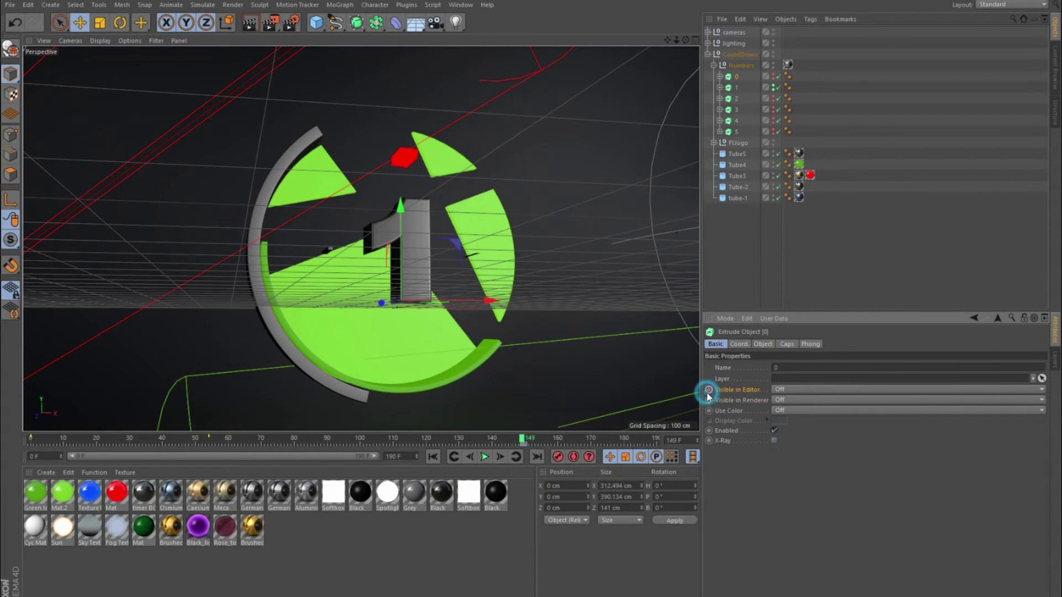
{"action": "left_click", "coordinate": [709, 400]}
Scrub past frame 150 and back to frame 0 to check the digit swaps, then play the countdown.
{"action": "left_click_drag", "start_coordinate": [522, 440], "coordinate": [624, 455]}
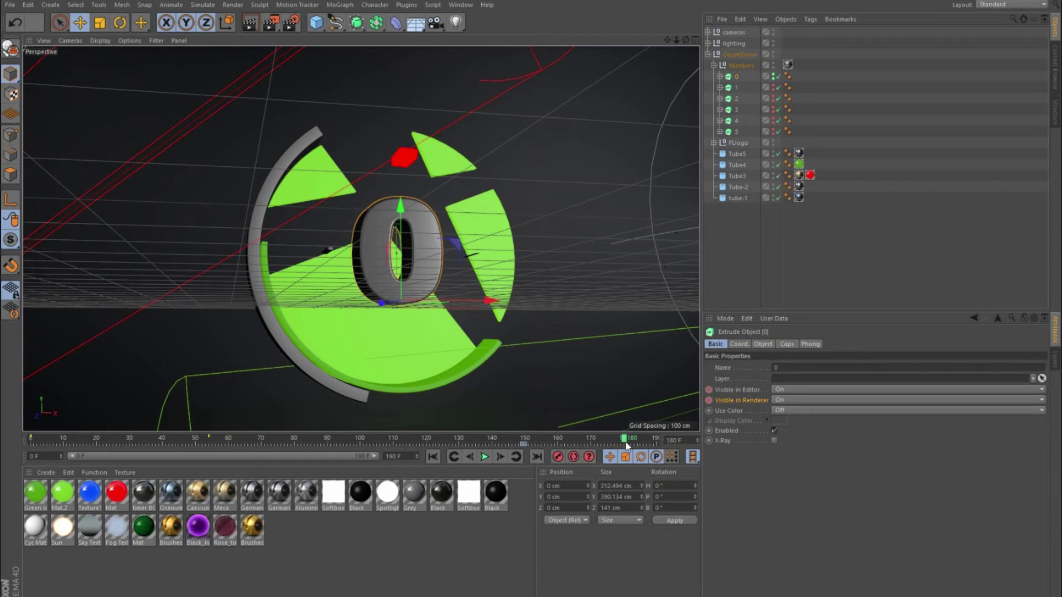
{"action": "left_click_drag", "start_coordinate": [626, 442], "coordinate": [19, 438]}
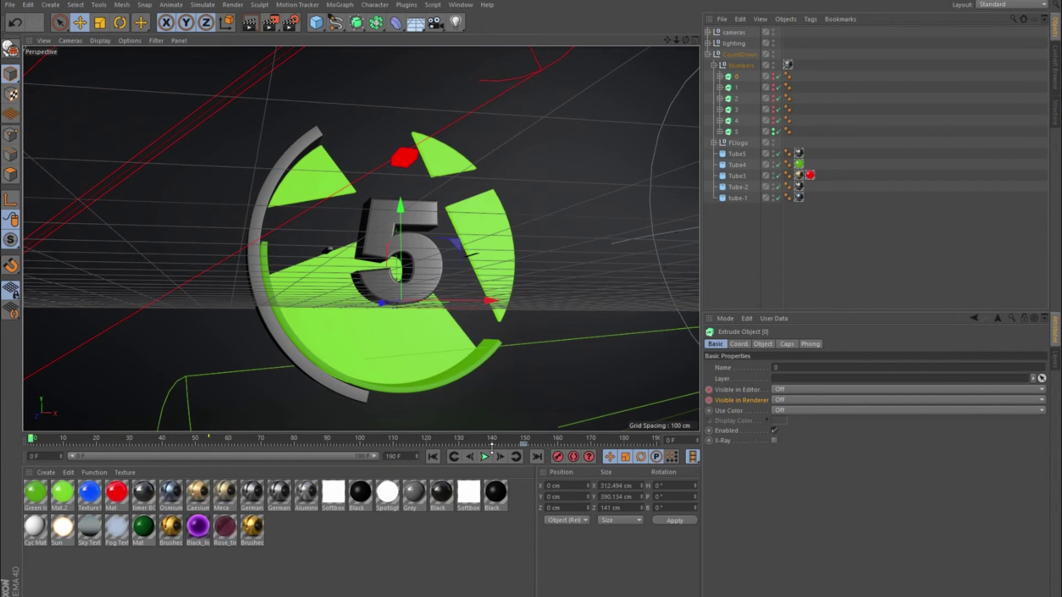
{"action": "left_click", "coordinate": [481, 458]}
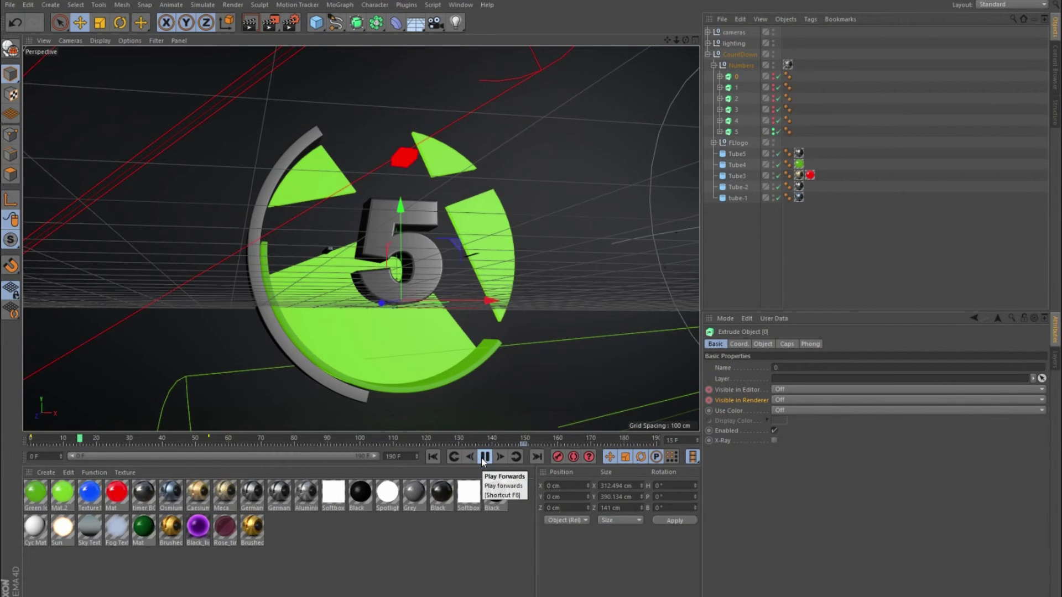